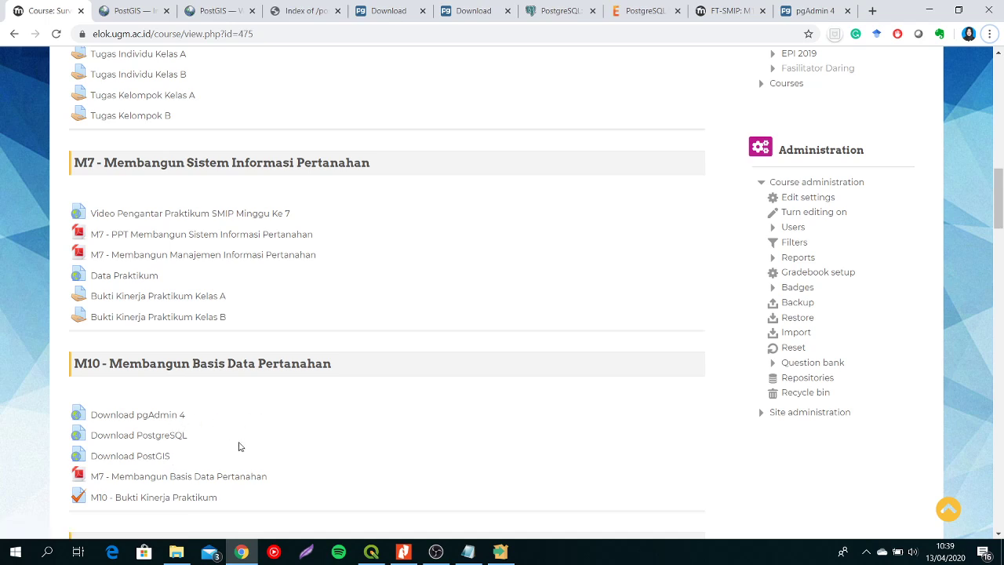
- Review the pgAdmin download page and the list of pgAdmin 4 releases for Windows
click(392, 9)
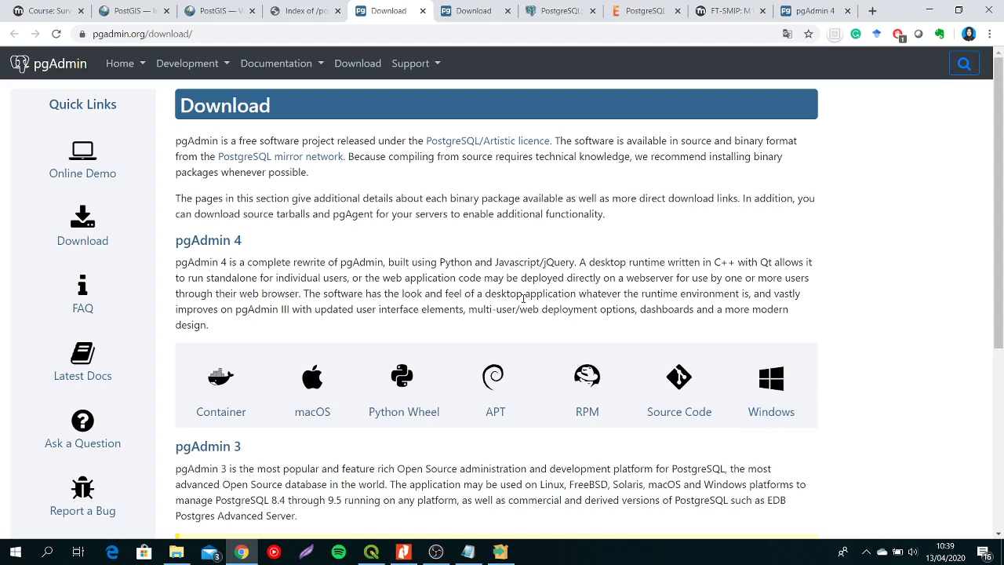
click(467, 11)
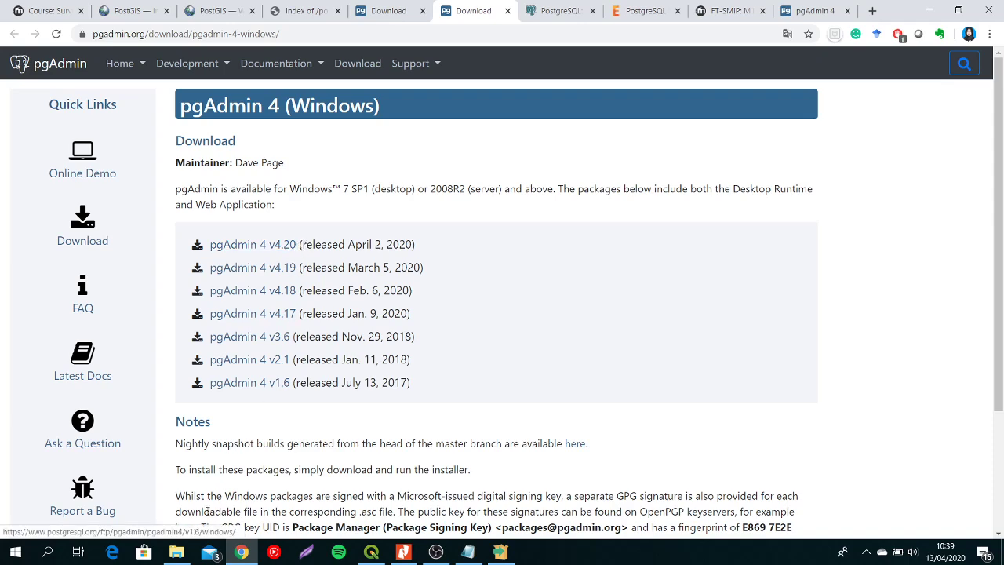
- Switch to File Explorer and open the Installer PostGIS folder inside 2020, 01_Sistem_Manajemen_Informasi_Pertanahan, M10
click(176, 551)
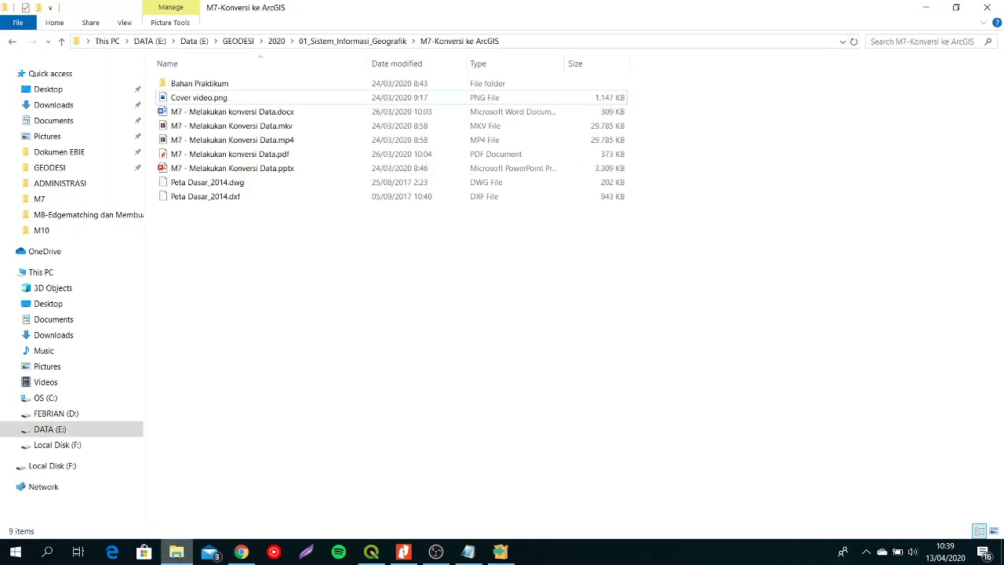
click(319, 42)
click(276, 40)
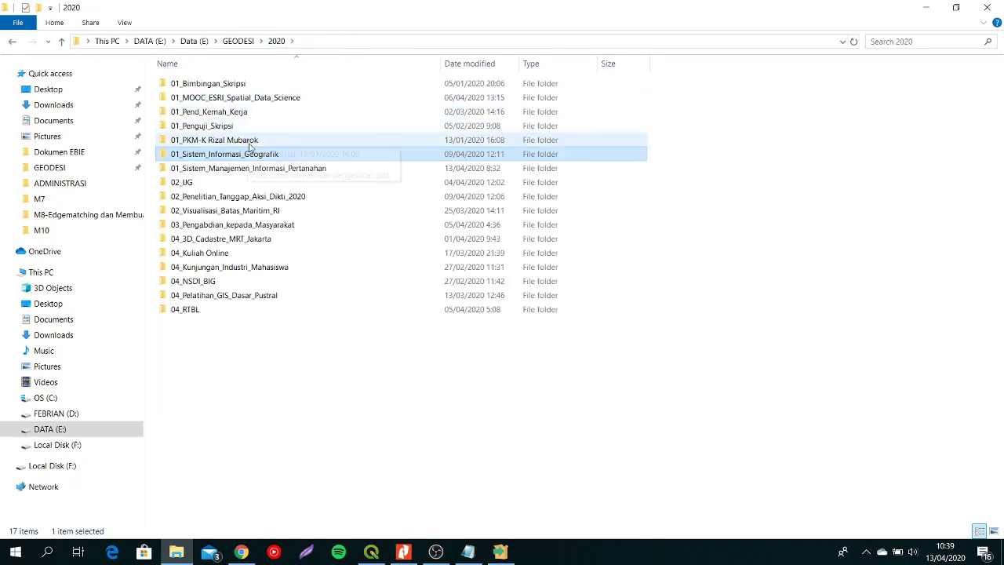
double_click(236, 168)
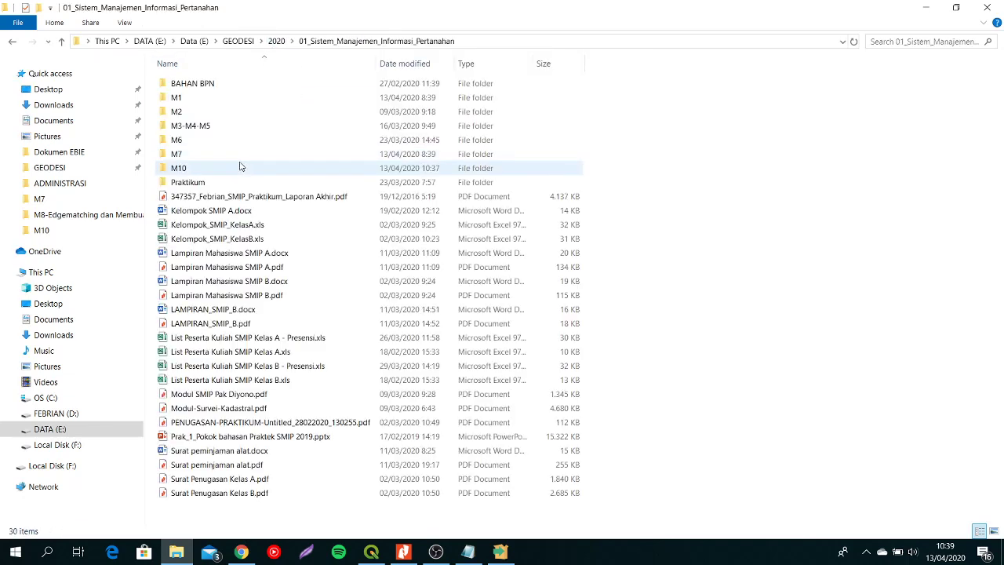
double_click(232, 168)
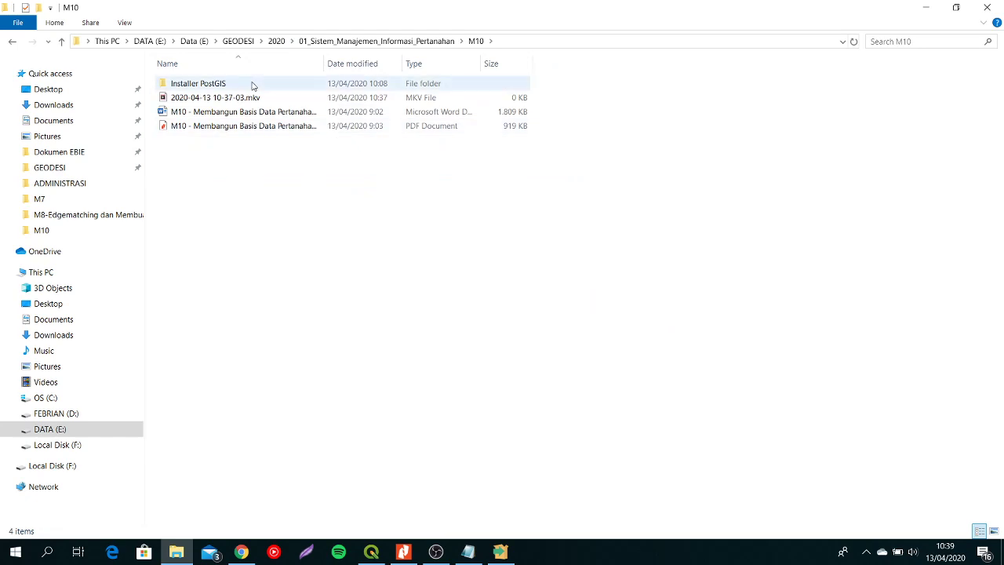
double_click(253, 87)
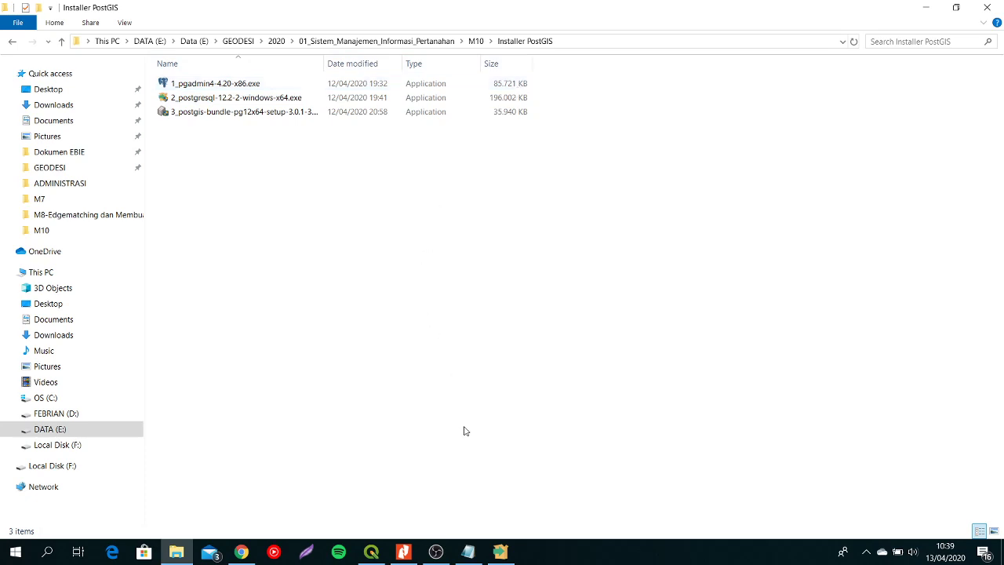
- Check the password, port and server notes in the open Notepad document, then minimize it
click(468, 552)
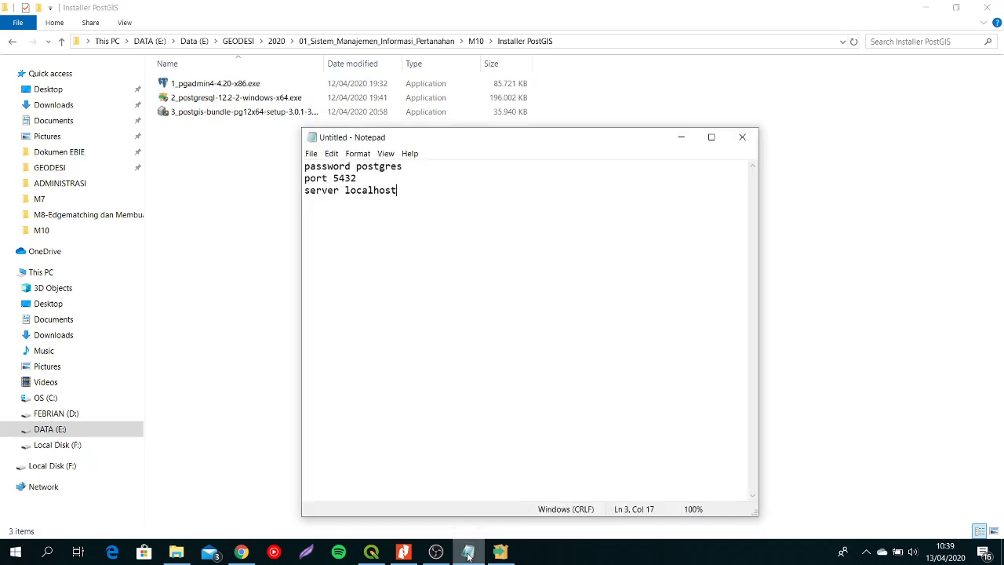
drag(403, 167, 356, 166)
click(397, 238)
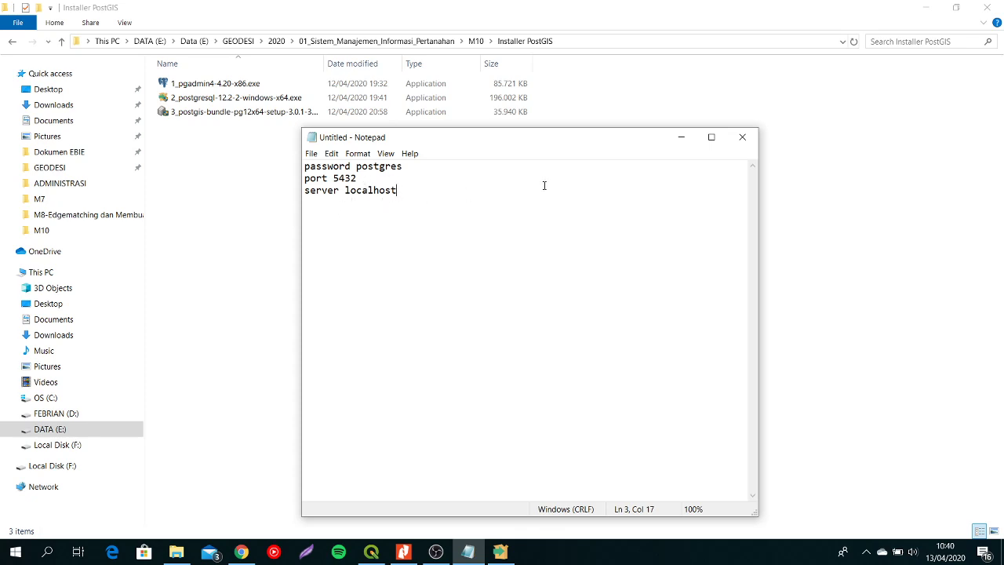
click(681, 136)
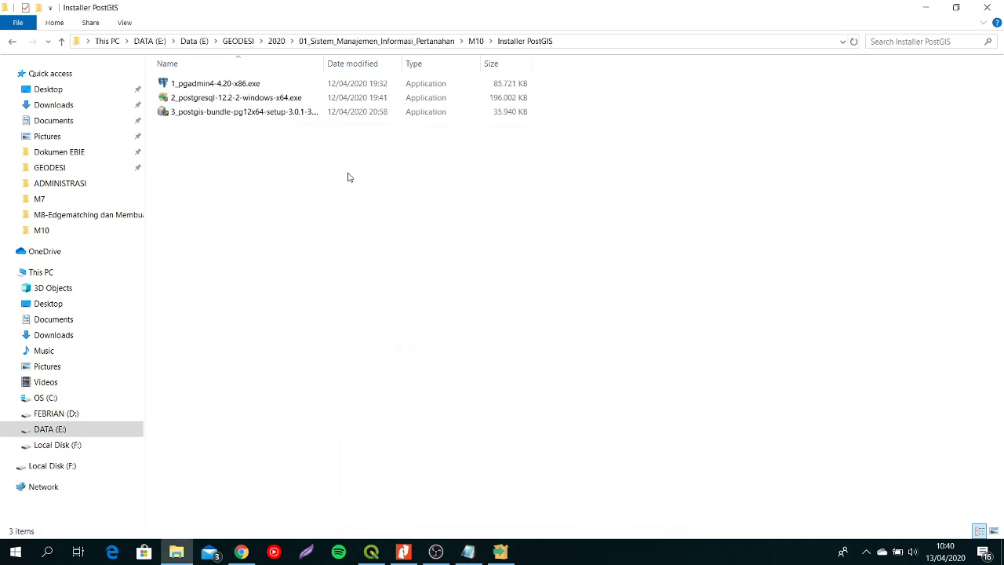
- Locate pgAdmin 4 v4 among the installed apps, then switch to the pgAdmin page in Chrome and collapse its server list
click(15, 555)
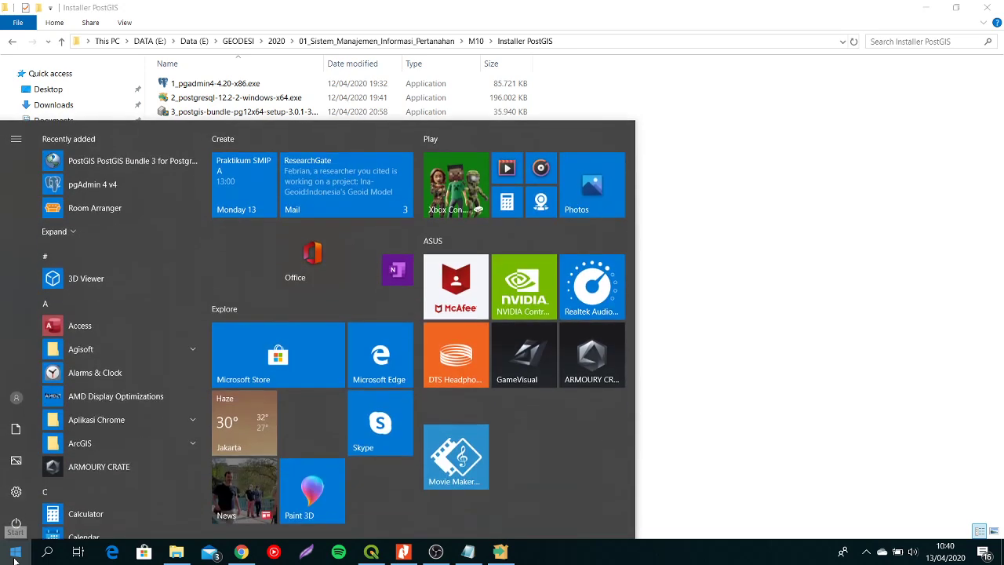
click(109, 315)
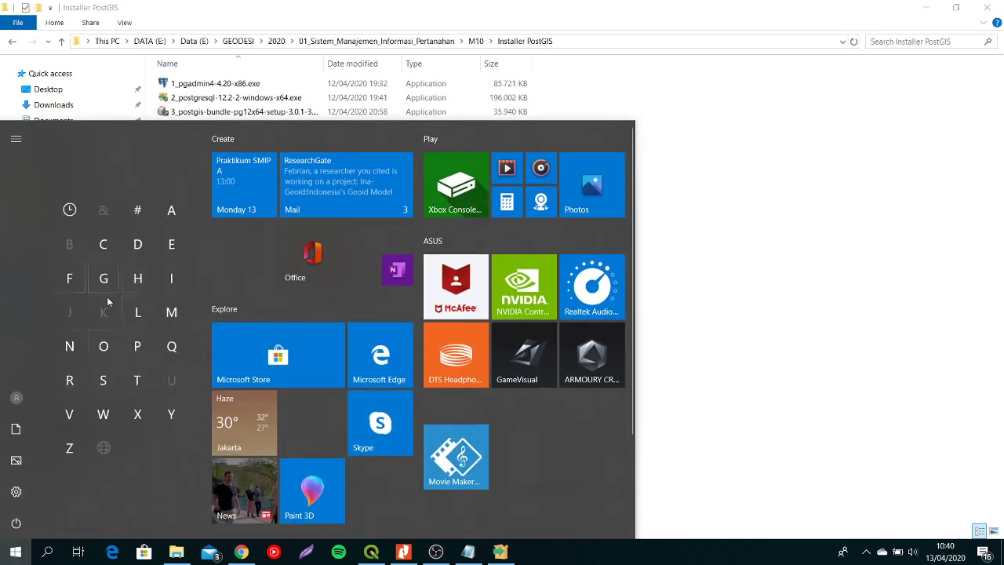
click(137, 346)
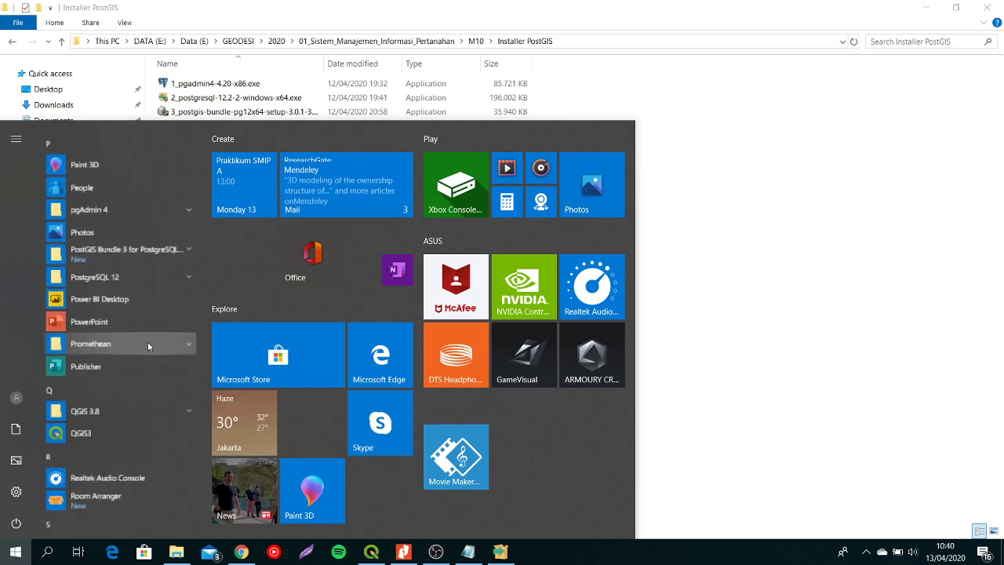
click(147, 205)
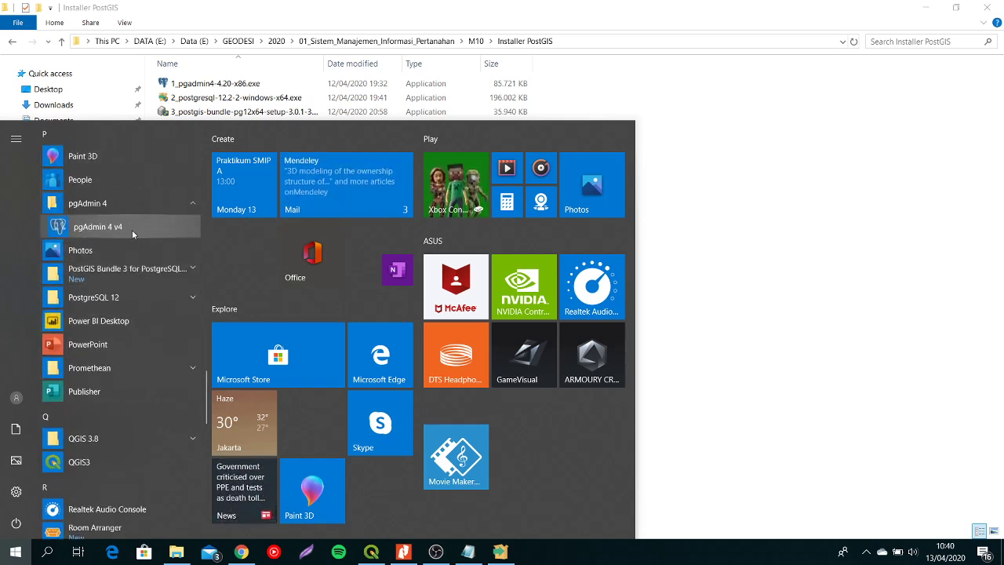
click(243, 552)
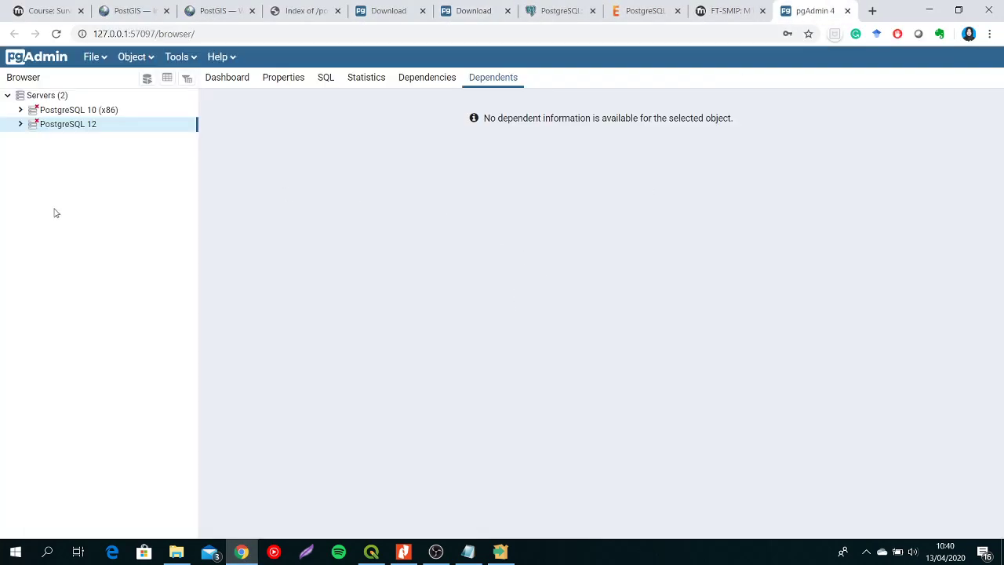
click(8, 96)
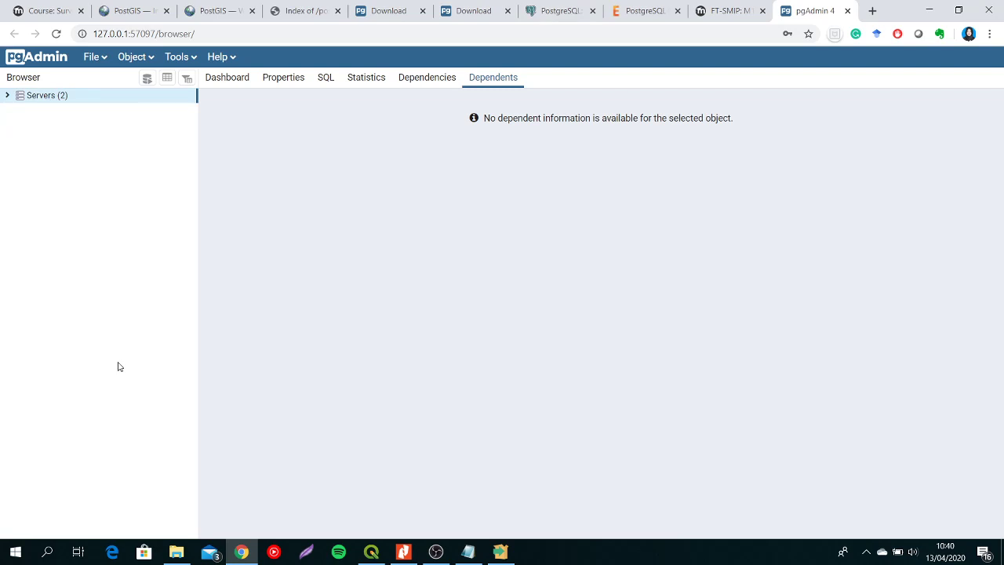
- Review the M10 course downloads, the pgAdmin v4.20 Windows files and the EnterpriseDB PostgreSQL download page
click(51, 5)
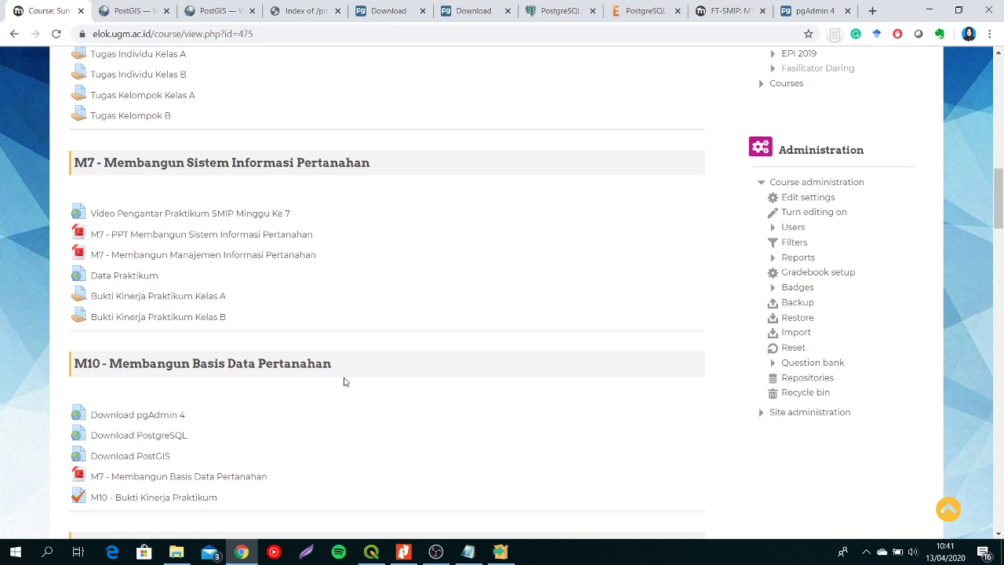
click(562, 6)
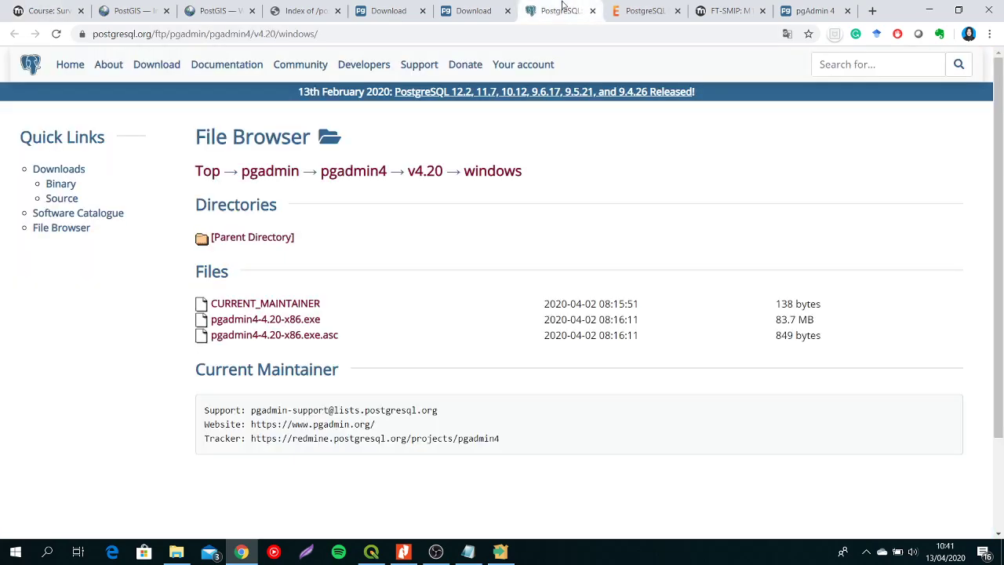
click(645, 9)
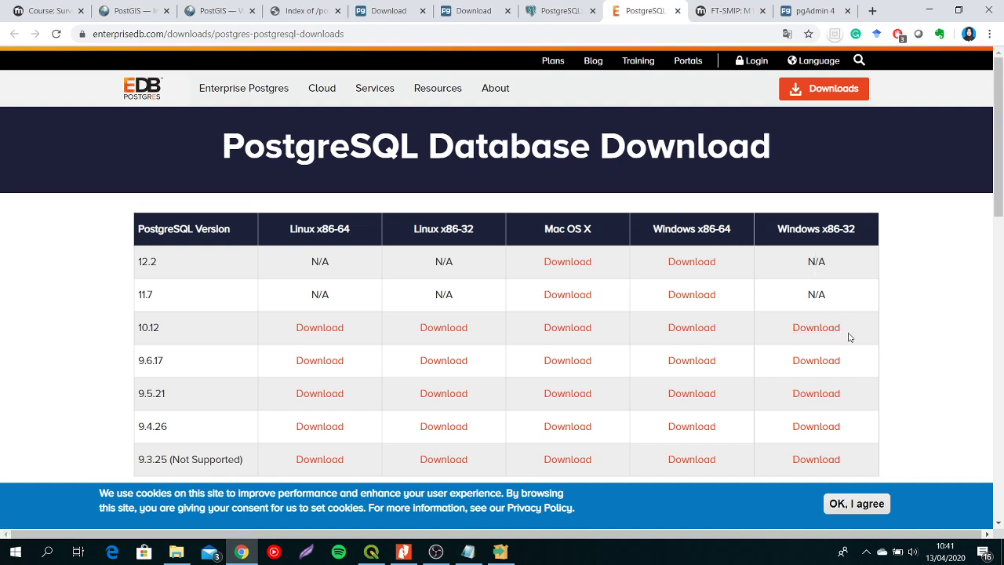
- Switch to File Explorer and point out the installer 2_postgresql-12.2-2-windows-x64.exe in the Installer PostGIS folder
click(176, 551)
click(316, 104)
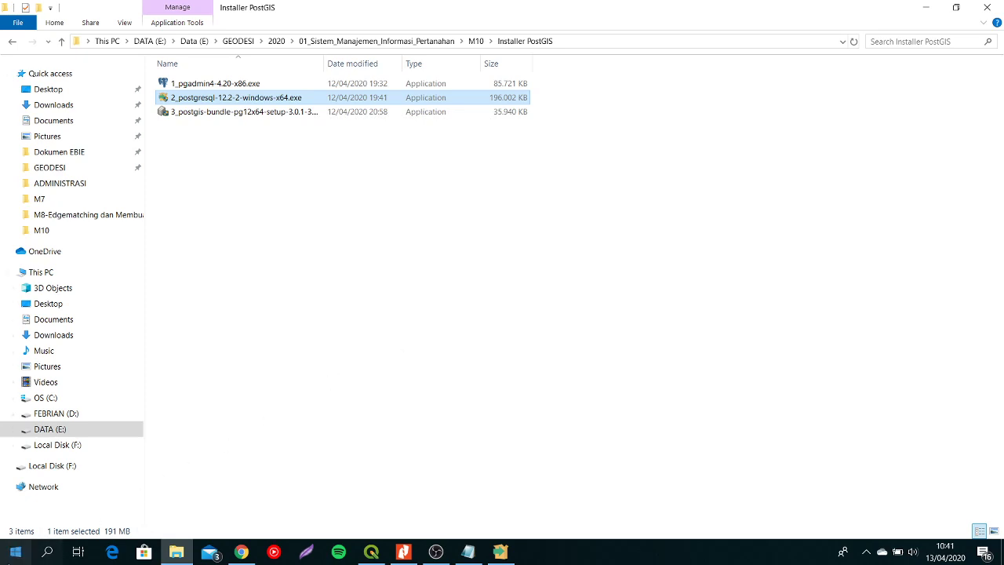
click(15, 551)
click(836, 327)
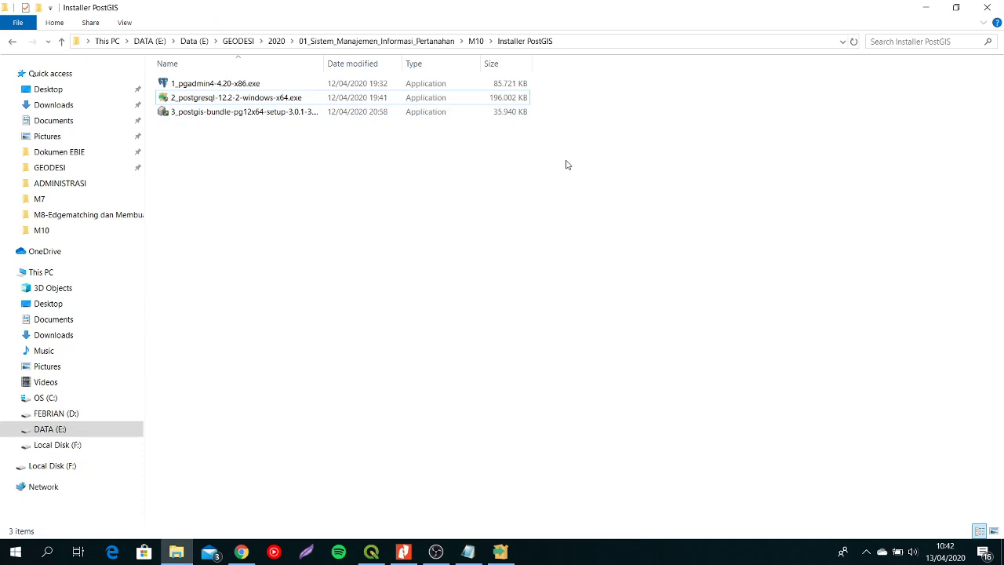
- Find PostgreSQL 12 among the installed apps and expand its group of programs
click(15, 554)
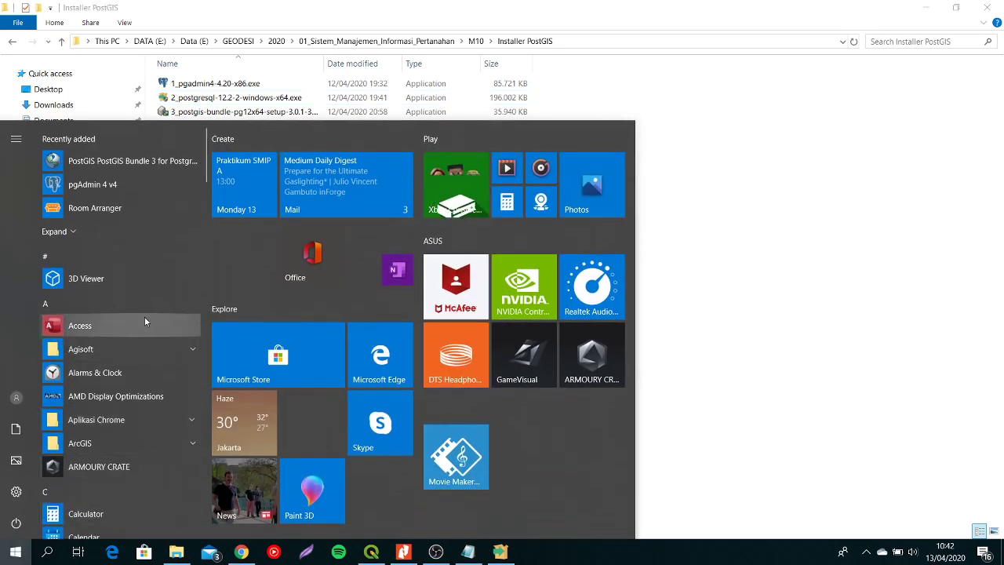
click(150, 310)
click(145, 351)
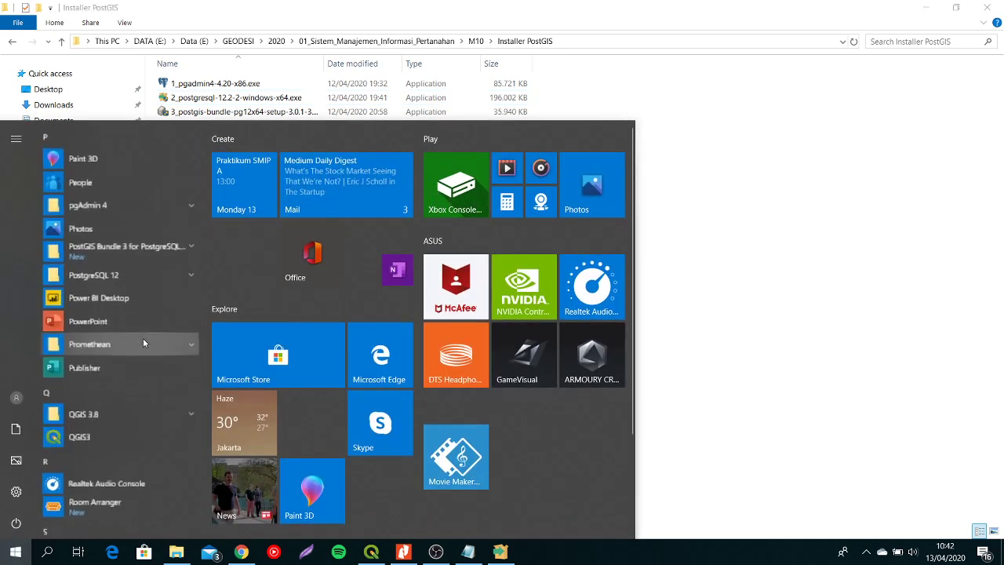
click(159, 271)
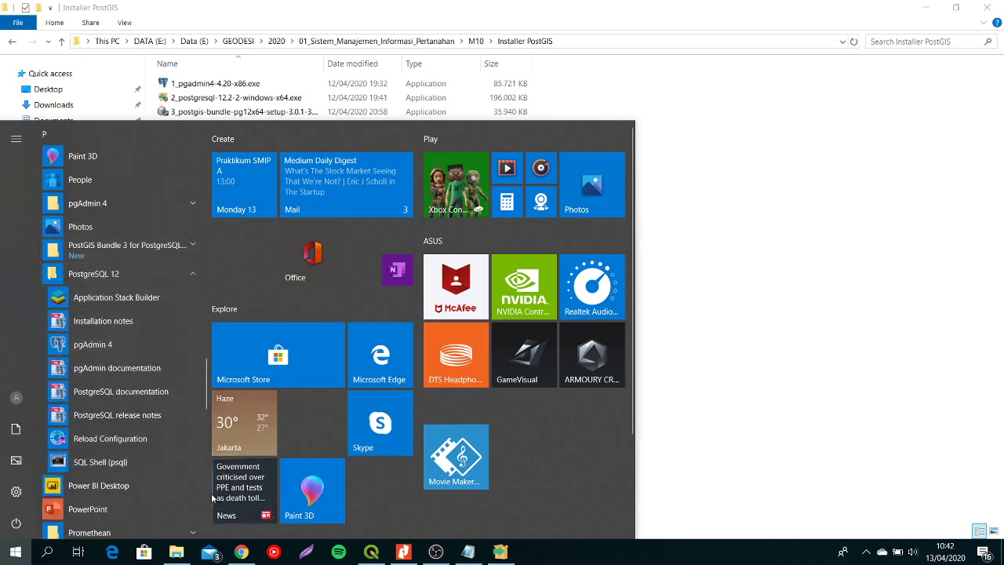
- Switch to pgAdmin in Chrome and connect to the PostgreSQL 12 server, entering the password for its database user
click(242, 552)
click(820, 10)
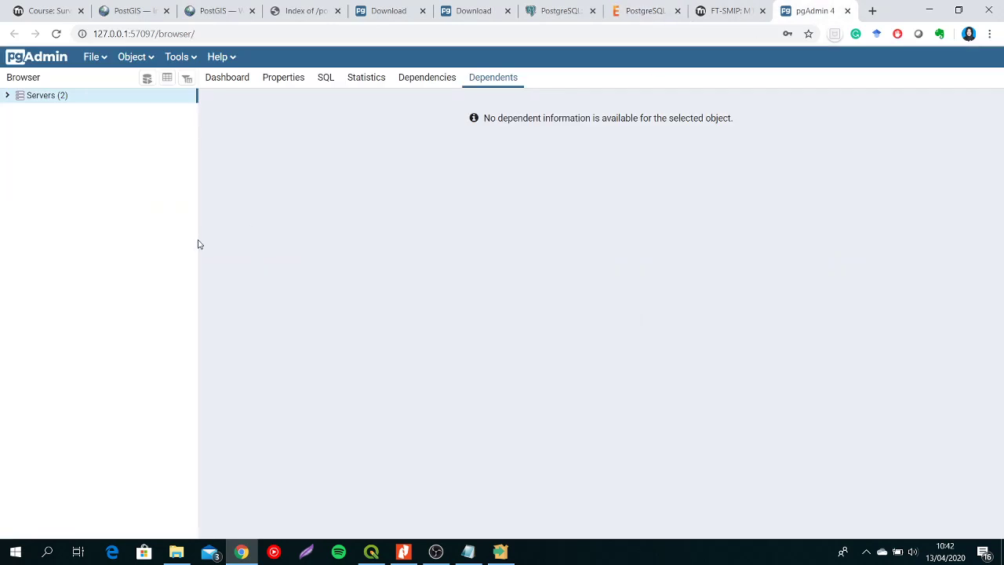
click(7, 96)
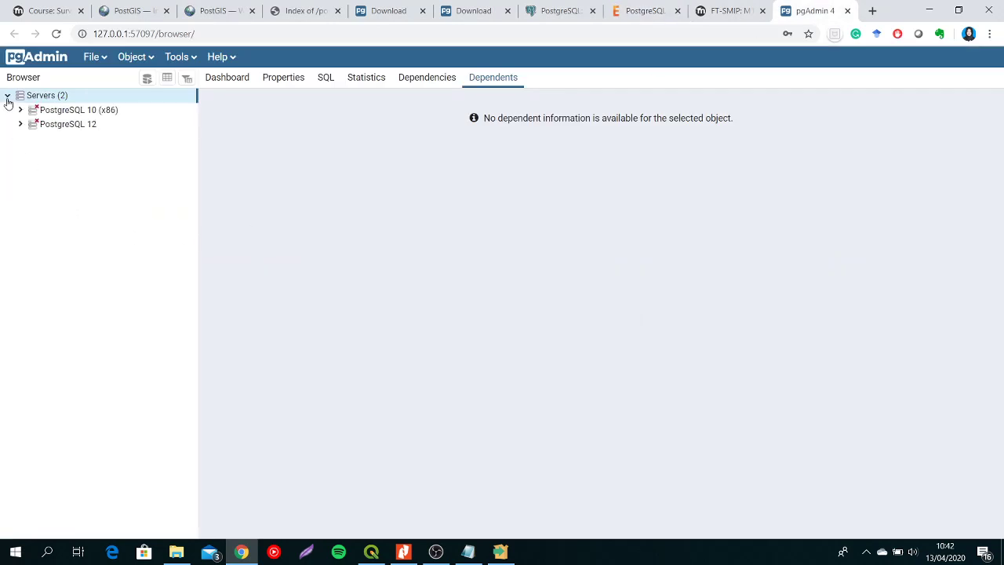
click(72, 129)
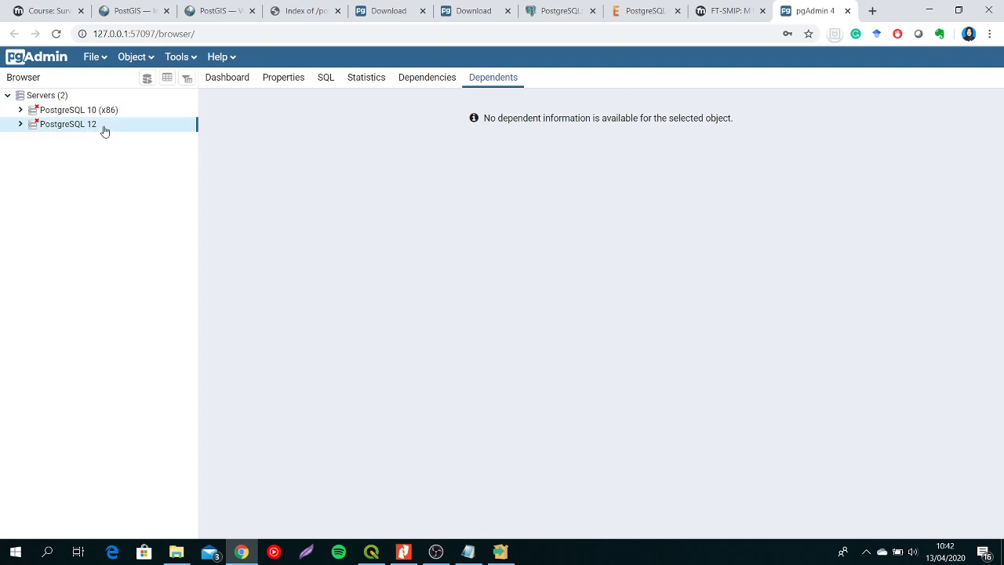
right_click(105, 131)
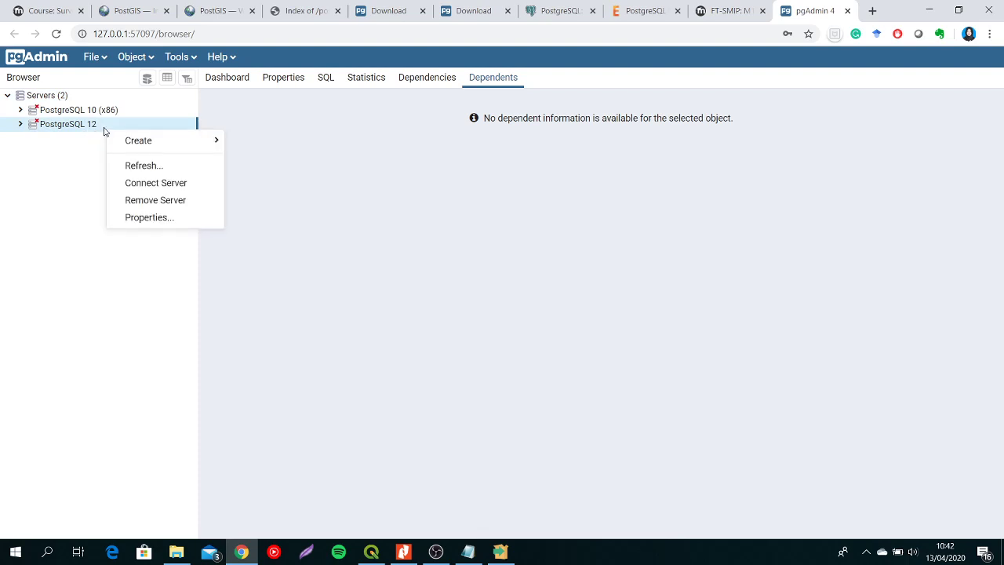
click(171, 186)
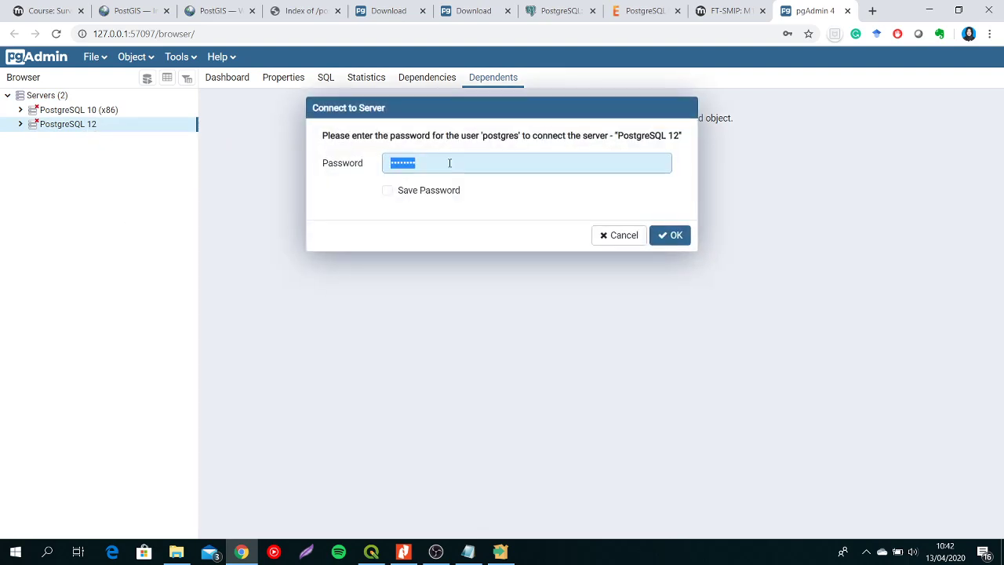
click(447, 162)
key(BackSpace)
key(BackSpace)
key(BackSpace)
key(BackSpace)
key(BackSpace)
key(BackSpace)
key(BackSpace)
key(BackSpace)
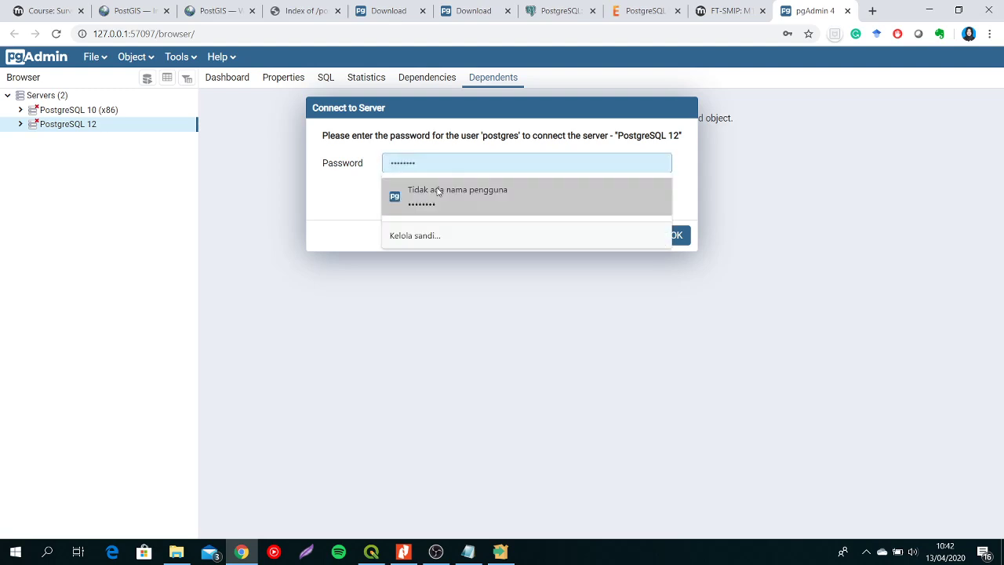
text(••••••••)
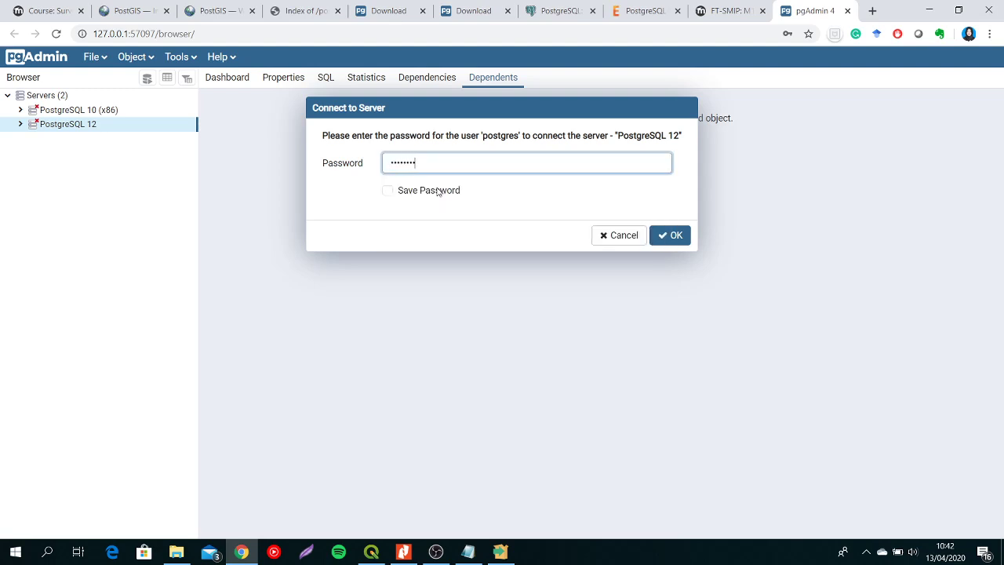
click(672, 235)
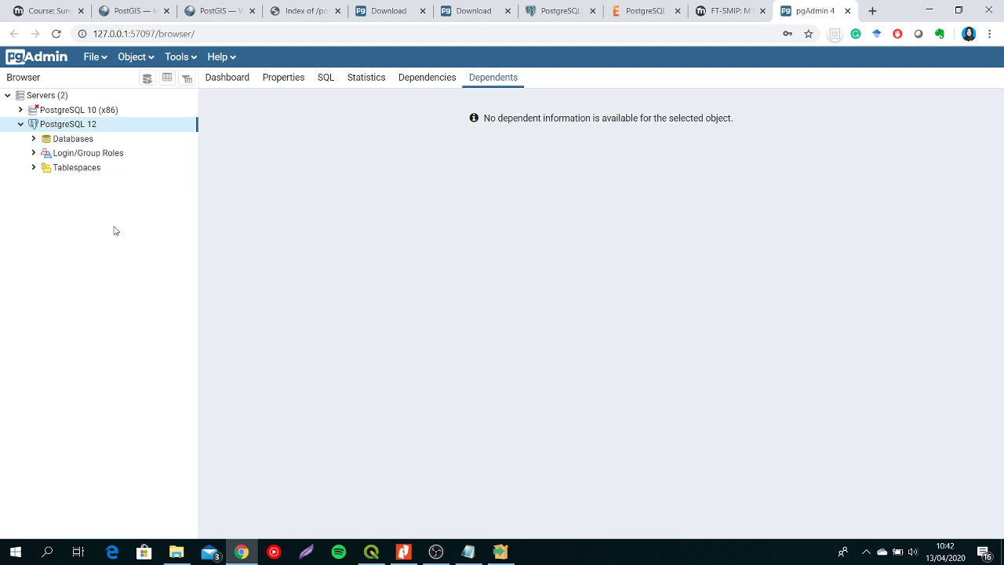
- Check the PostGIS download link in the M10 course section and view the top of the PostGIS installation page
click(59, 10)
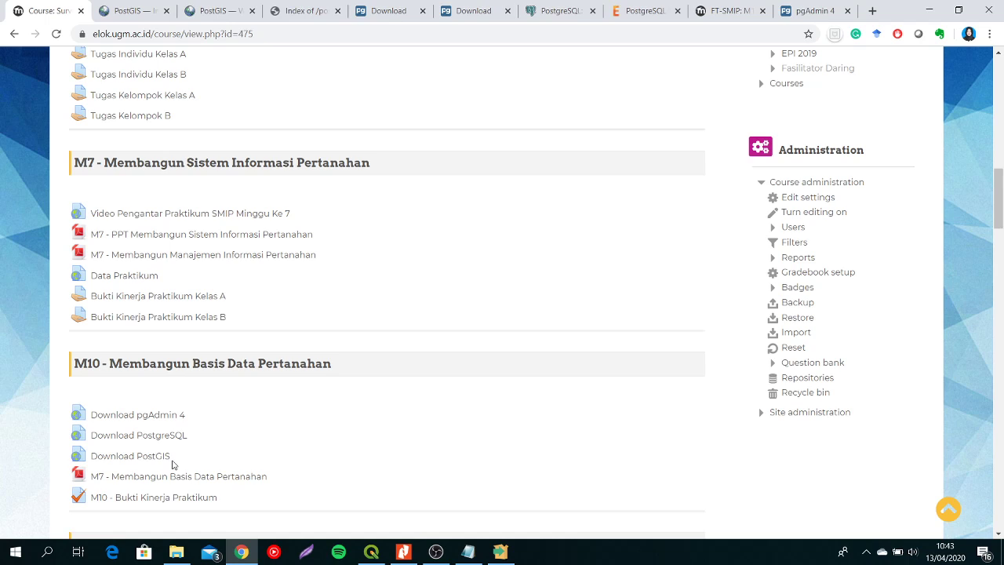
click(114, 6)
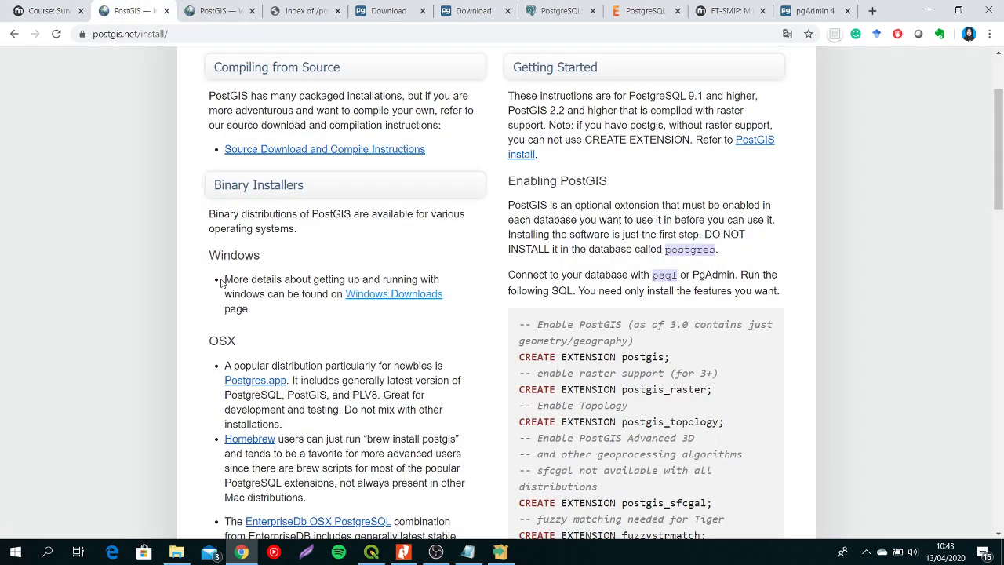
scroll(221, 282, up, 2)
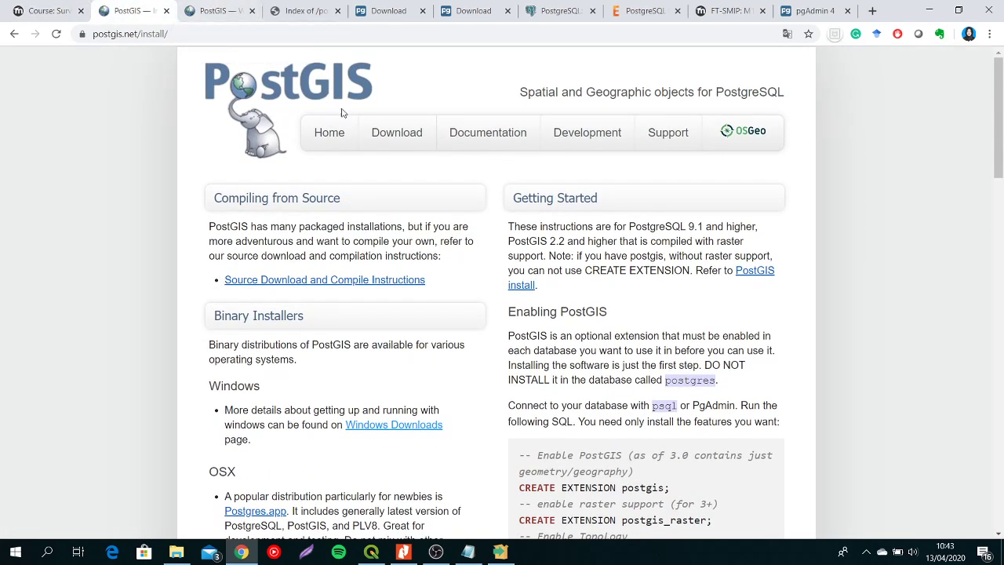
- Review the released PostGIS versions and the PostGIS 3.0.1 bundle contents on the PostGIS Windows downloads page
click(222, 11)
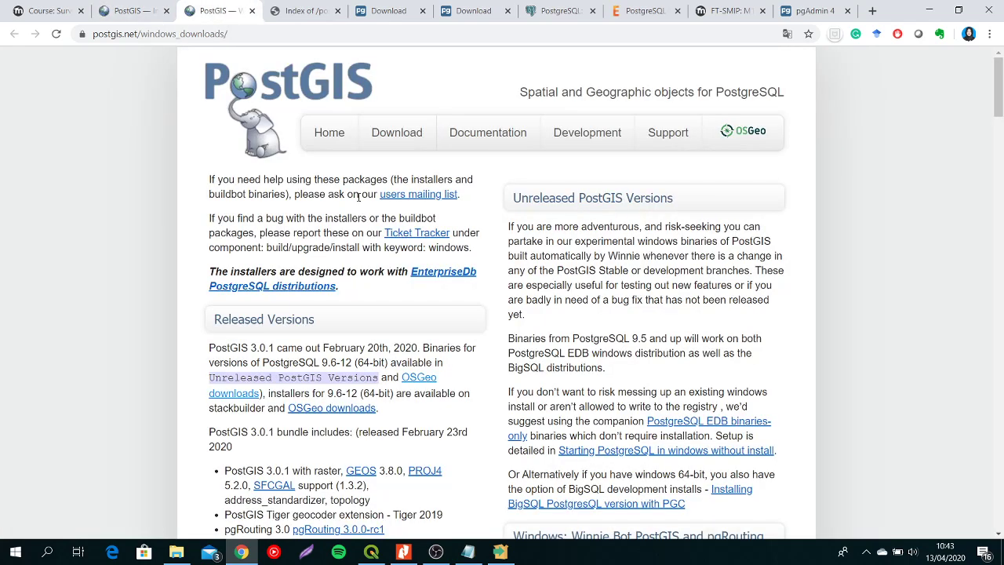
scroll(231, 350, down, 1)
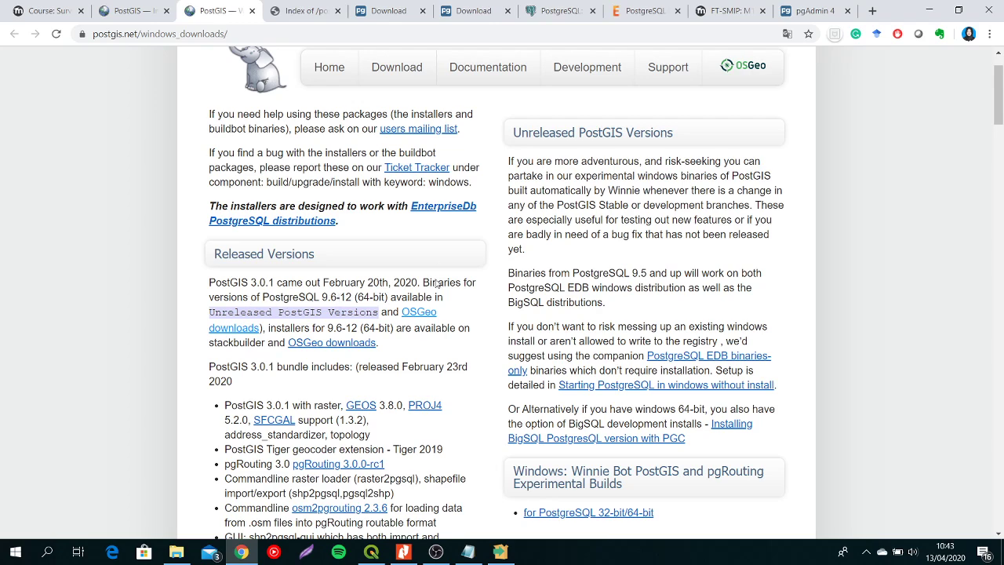
scroll(421, 313, down, 1)
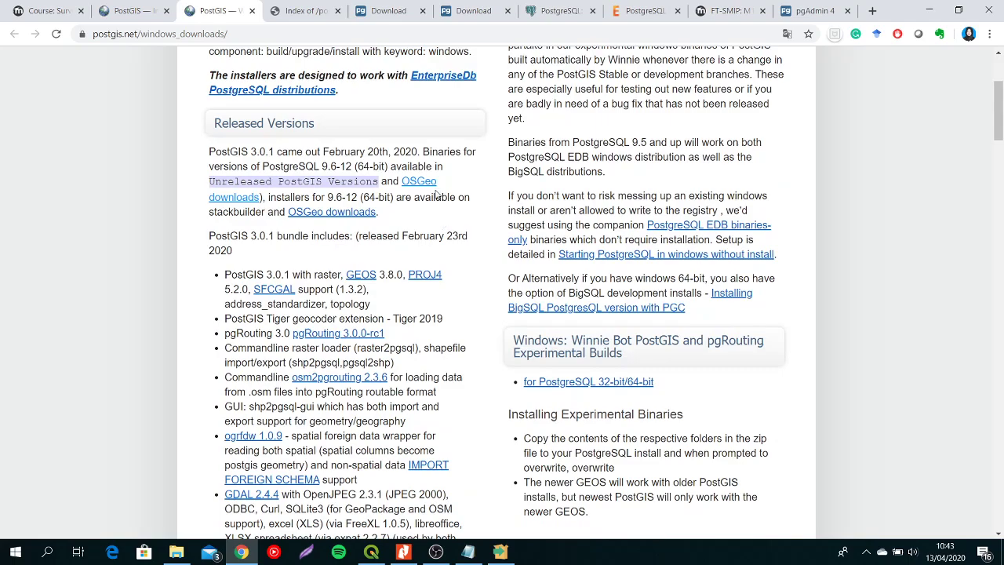
scroll(435, 197, down, 5)
scroll(434, 201, up, 8)
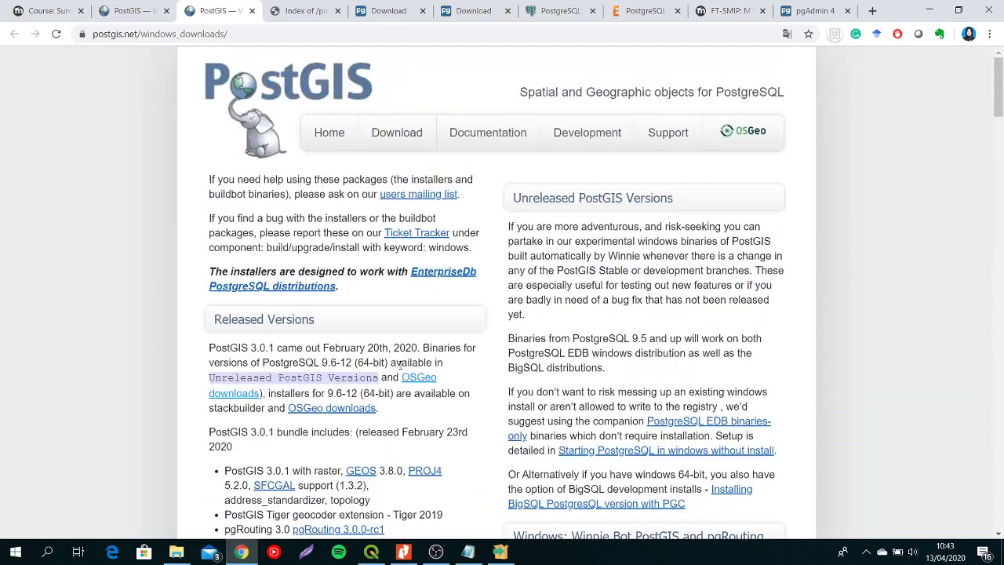
- Look through the binary installer options for Windows, OSX and Linux on the PostGIS installation page
click(141, 7)
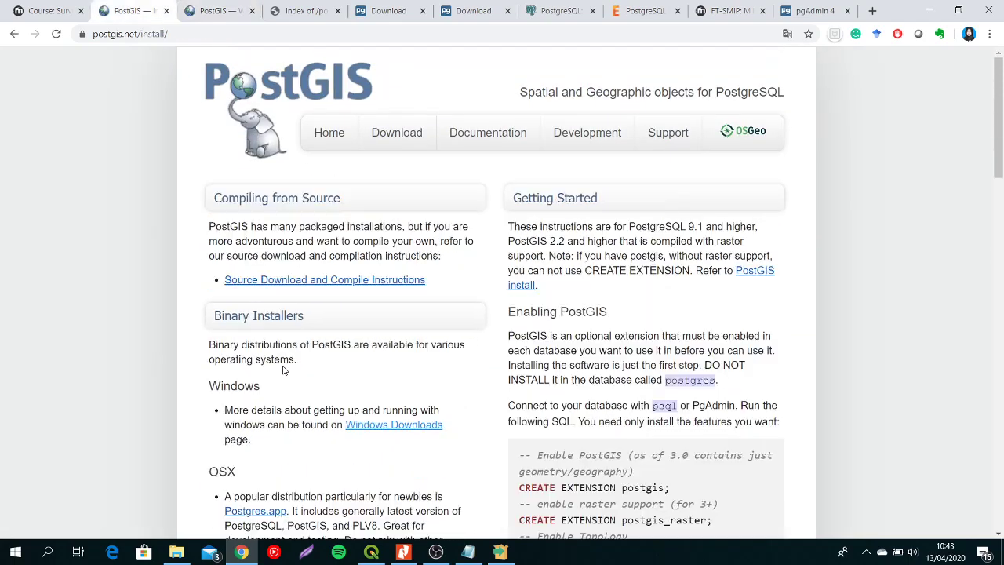
scroll(286, 371, down, 3)
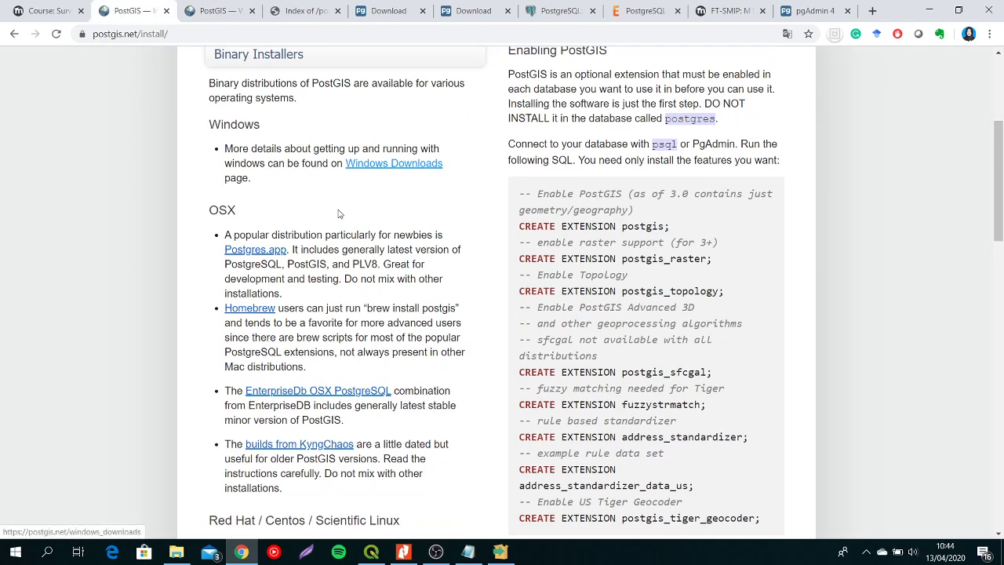
scroll(290, 355, down, 2)
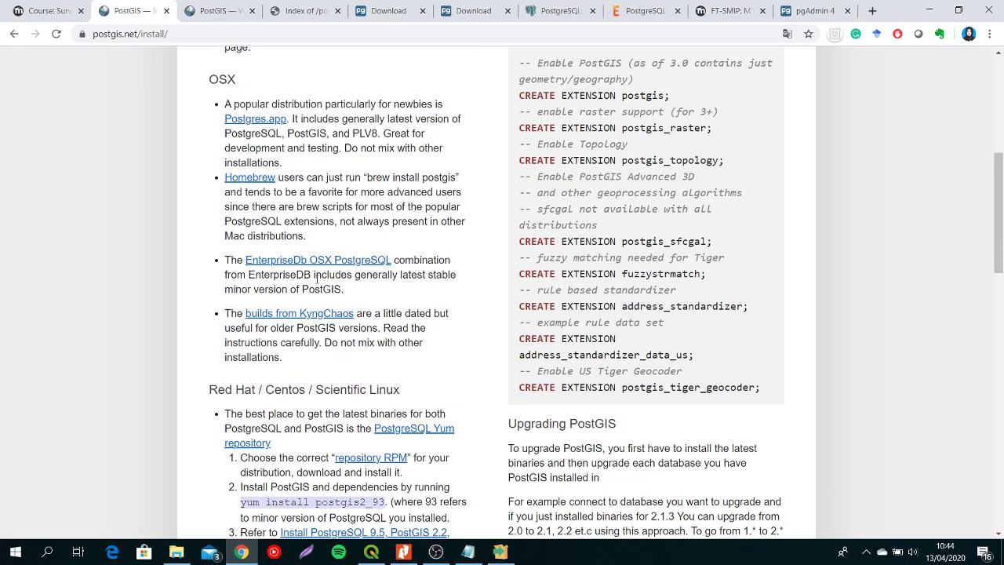
- Locate the OSGeo downloads link on the Windows downloads page and open the pg12 folder in the OSGeo PostGIS index
click(227, 5)
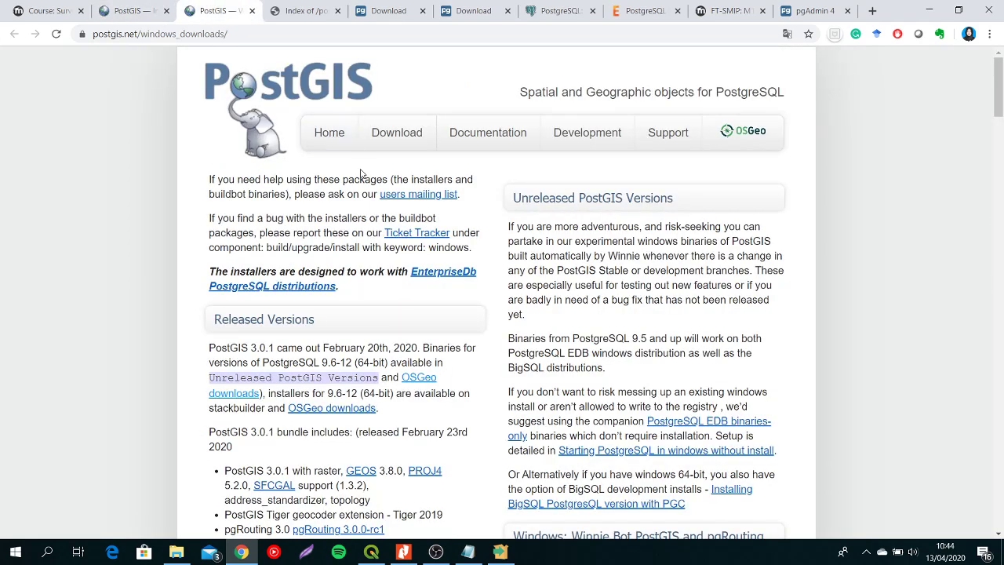
right_click(415, 382)
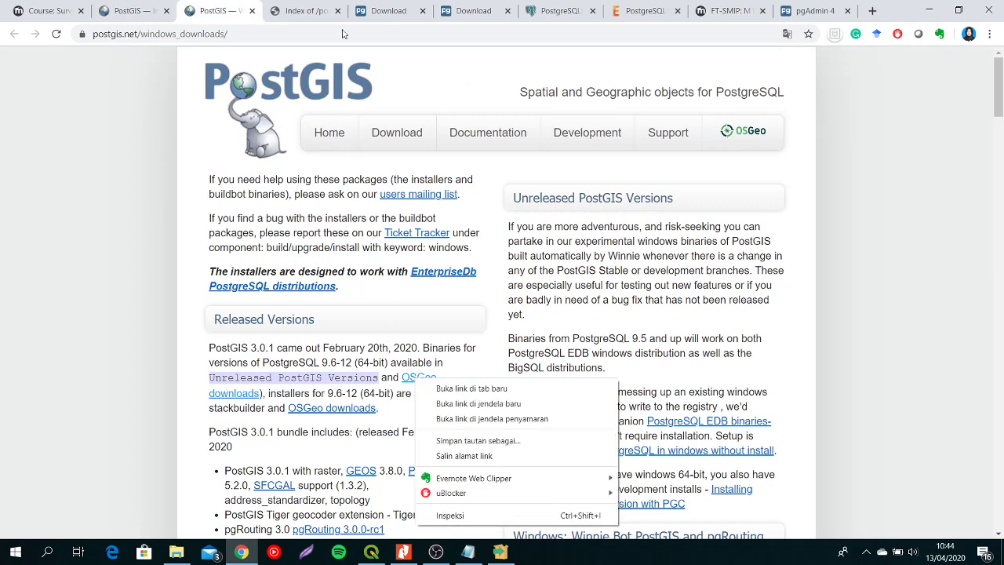
key(Escape)
click(306, 11)
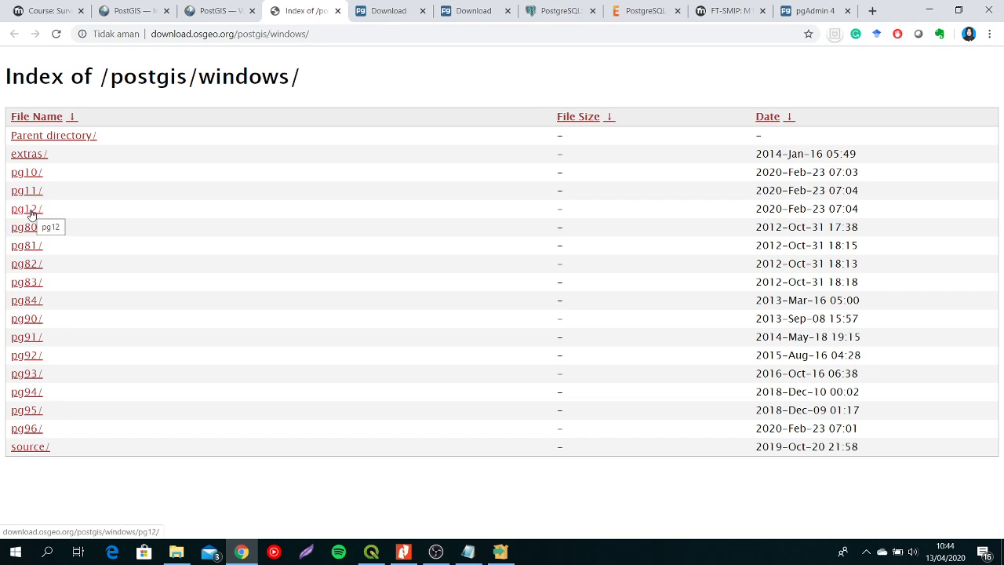
click(32, 213)
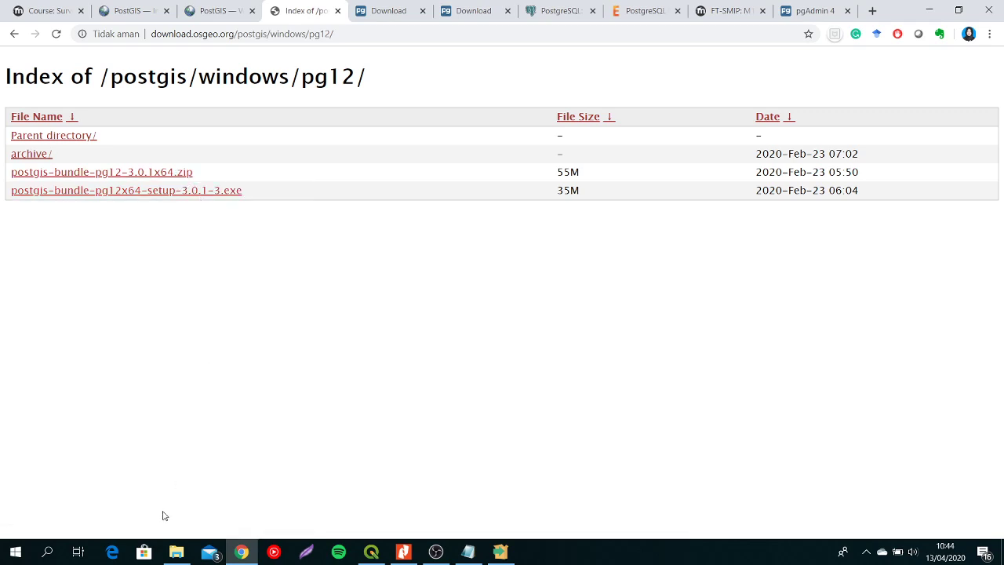
- Switch to File Explorer and point out the 3_postgis-bundle-pg12x64-setup-3.0.1-3 installer in the Installer PostGIS folder
click(177, 551)
click(297, 118)
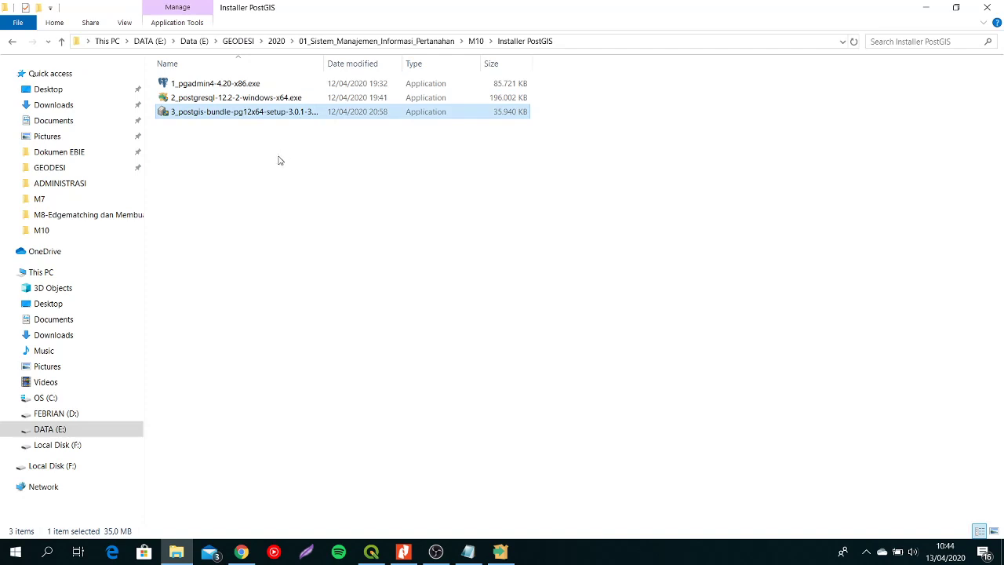
mouse_move(244, 552)
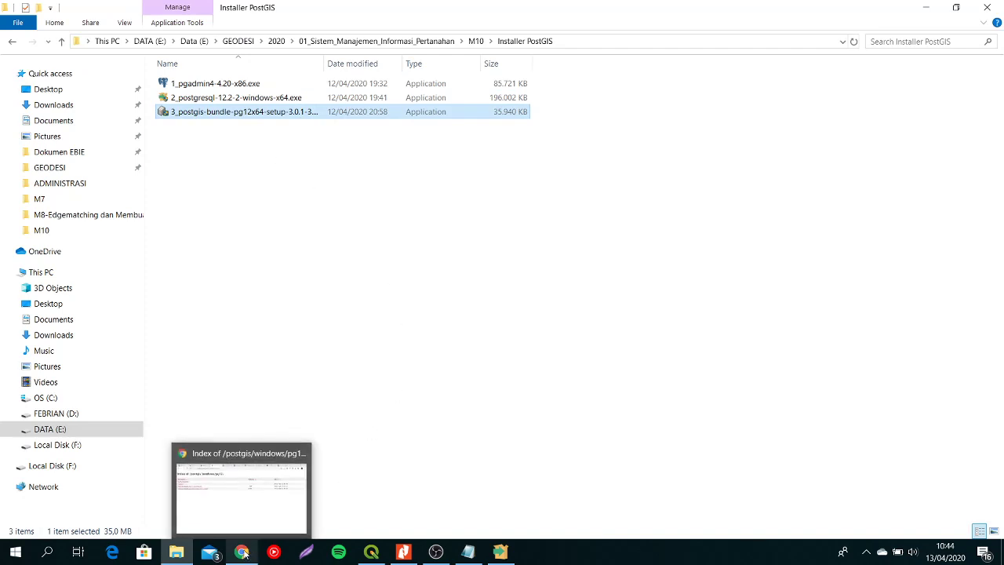
click(356, 353)
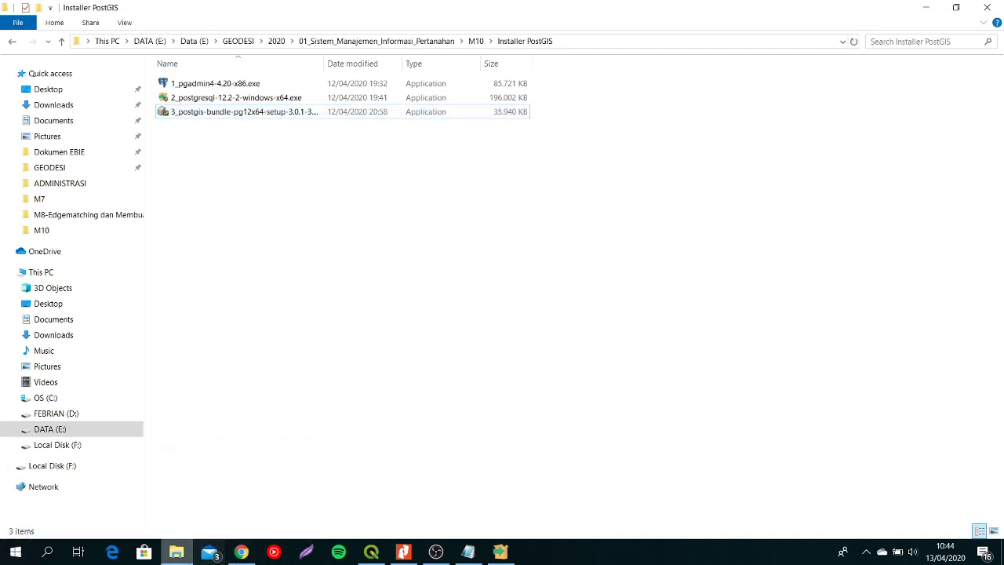
- Switch to pgAdmin in Chrome, connect to the prak.smip database on PostgreSQL 12 and list its extensions
click(241, 552)
click(789, 16)
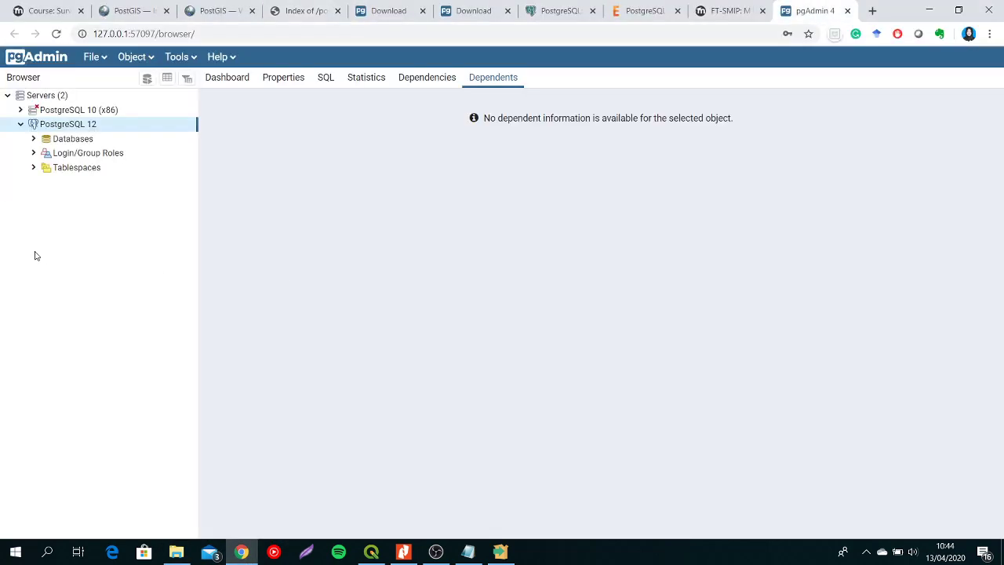
click(34, 139)
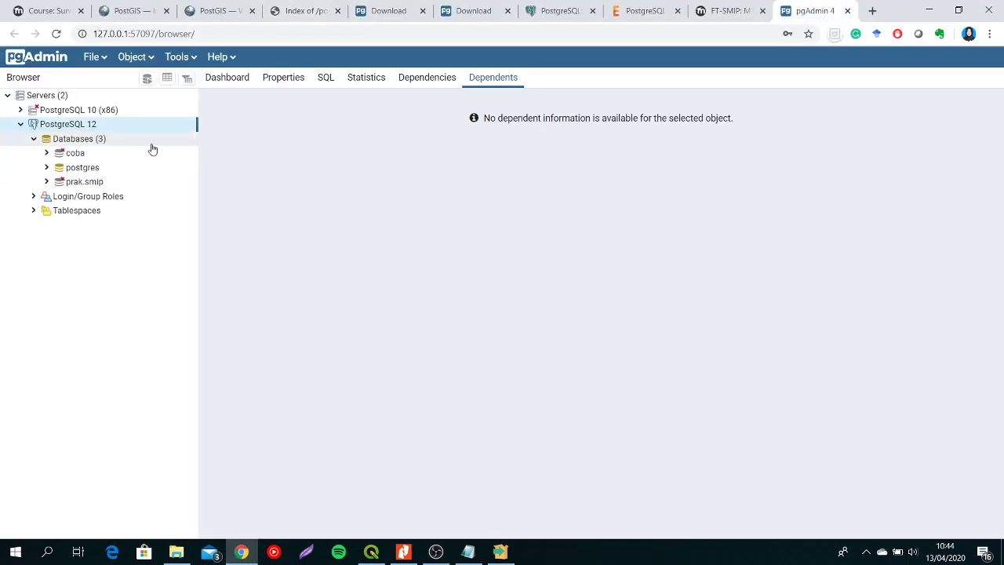
click(94, 182)
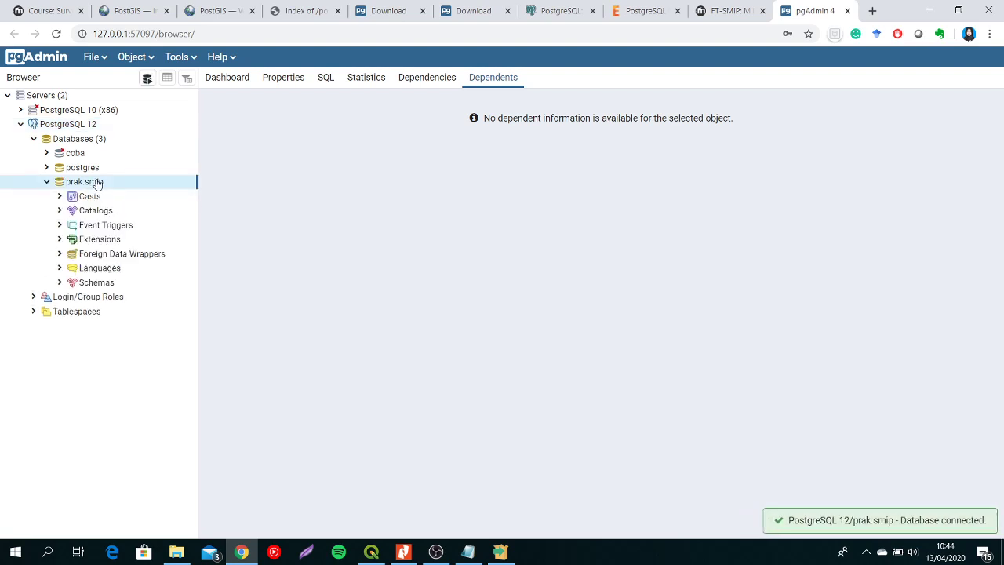
click(116, 242)
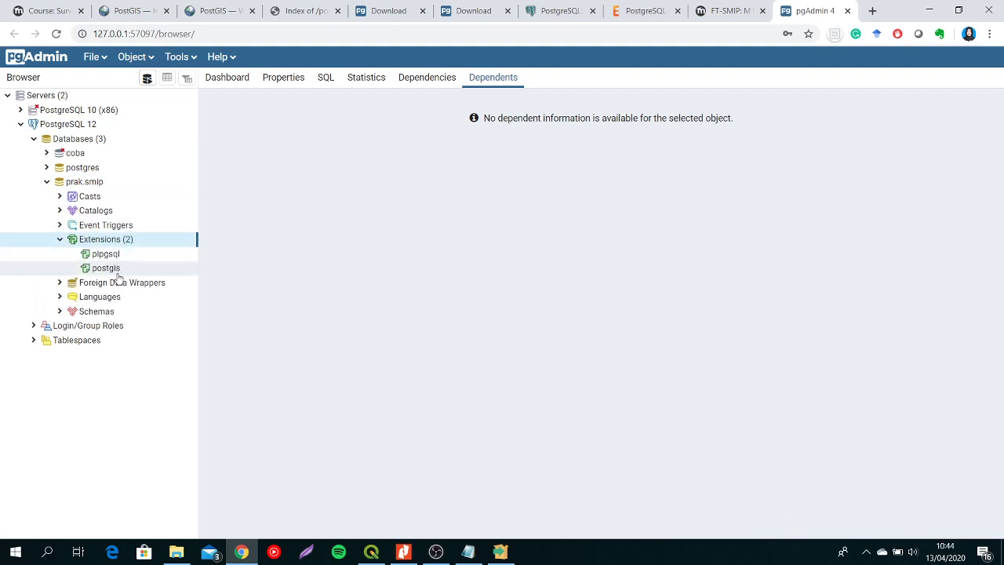
- Create a new database named contoh on the PostgreSQL 12 server with postgres as owner
click(100, 139)
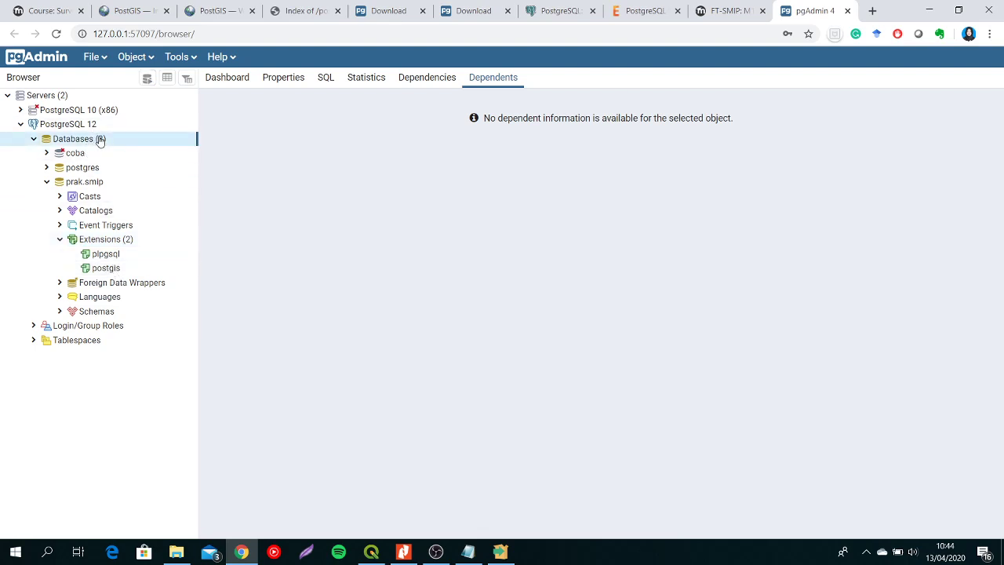
right_click(99, 138)
mouse_move(138, 154)
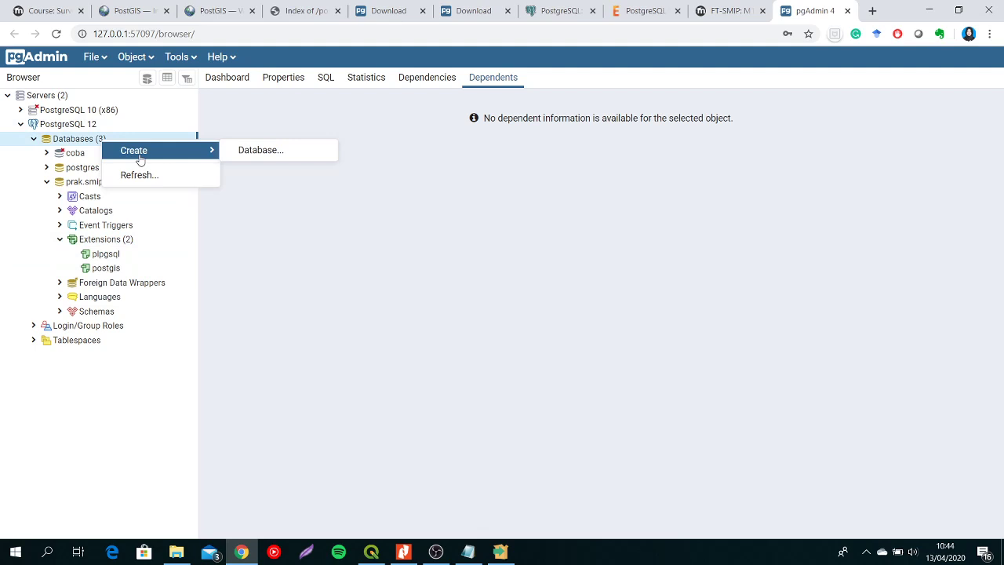
click(251, 149)
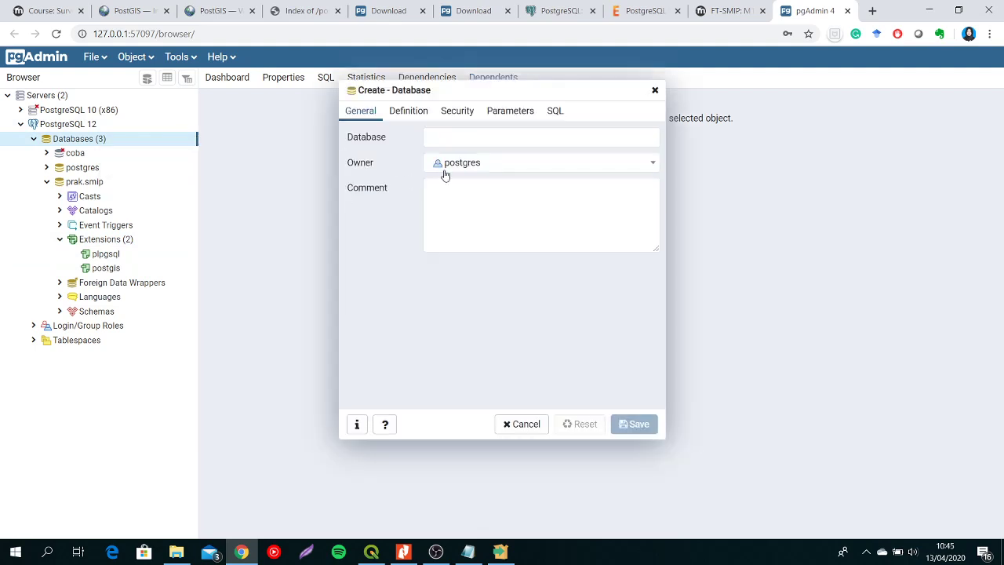
click(475, 137)
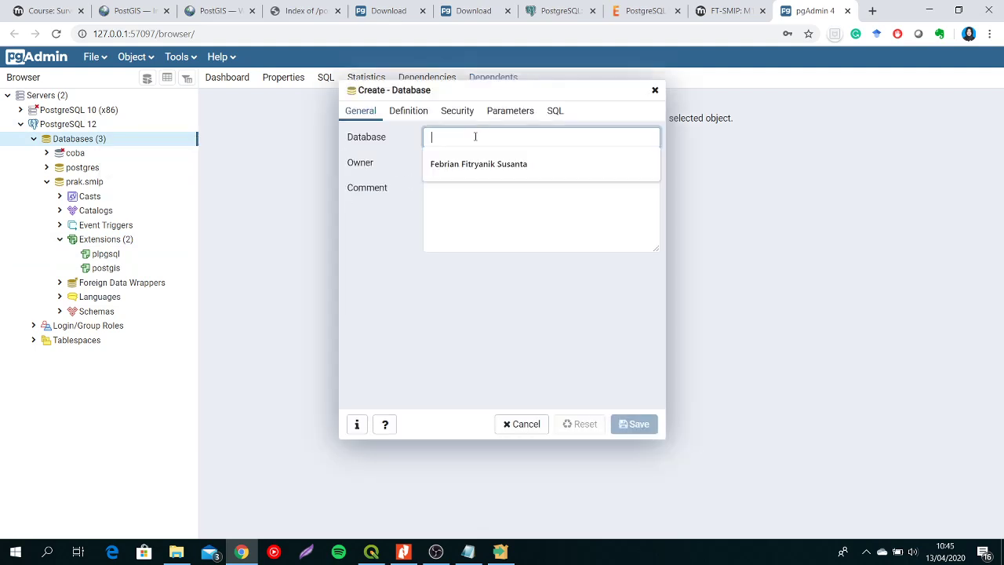
text(contoh)
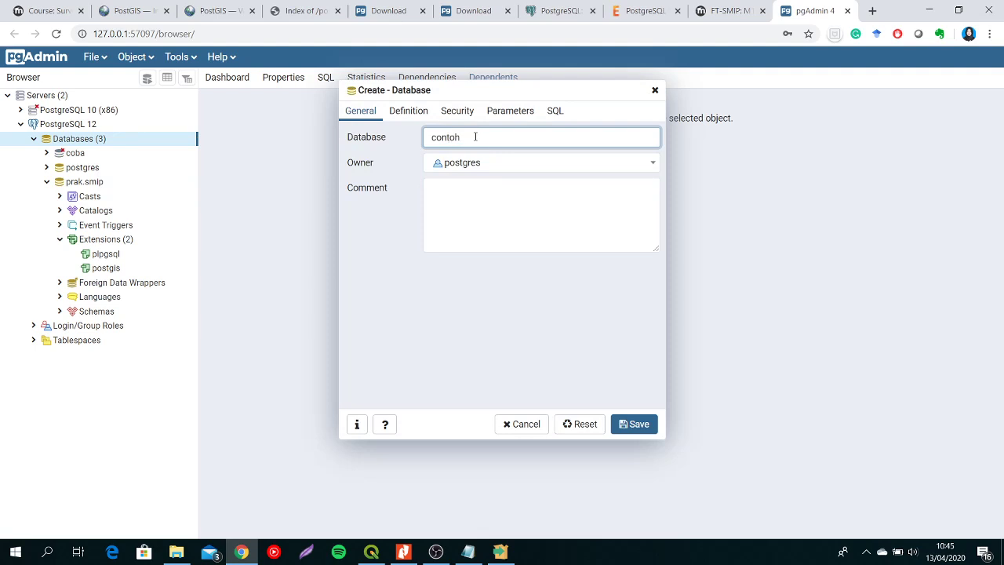
click(636, 424)
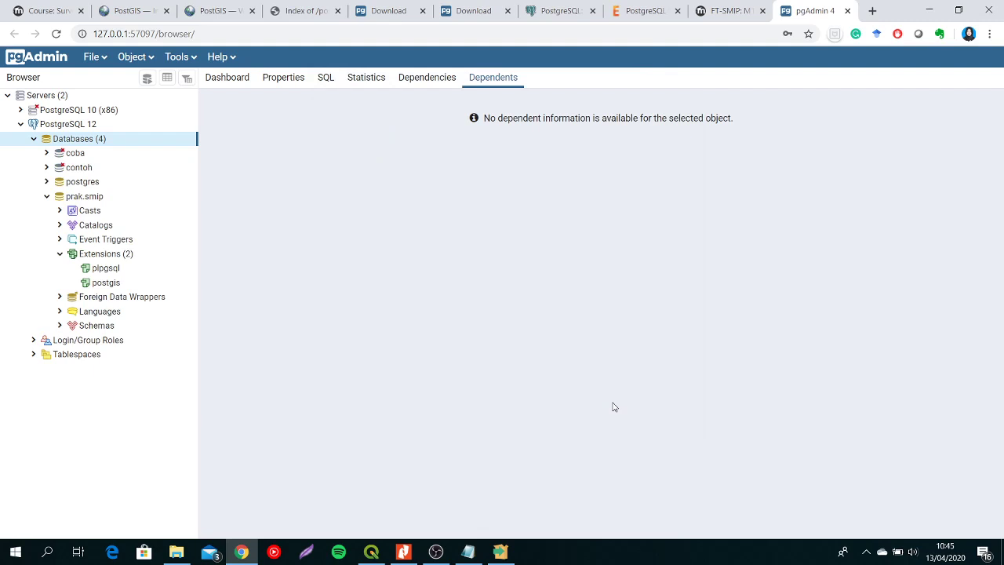
- Connect to the contoh database and add the postgis extension to it
click(46, 169)
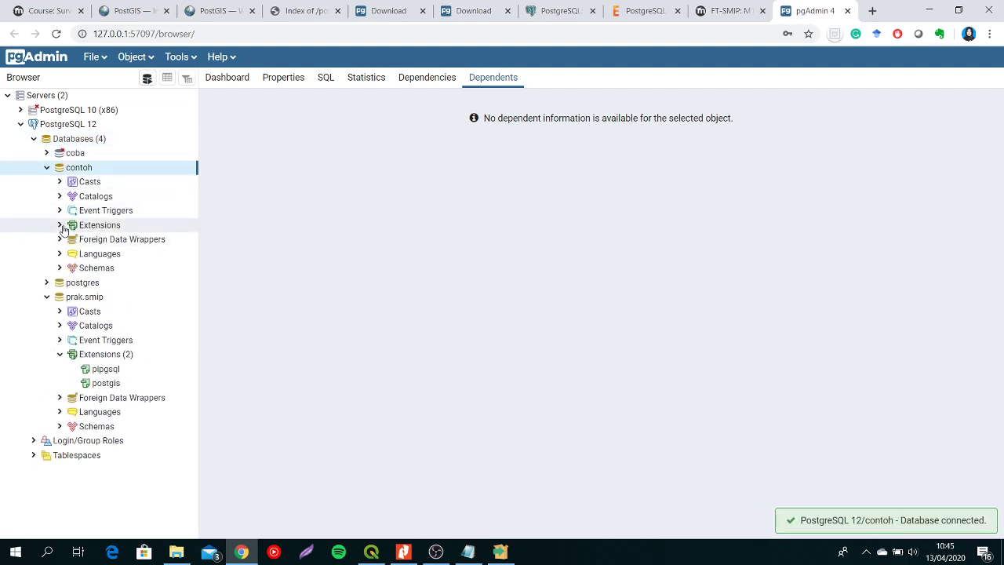
click(61, 226)
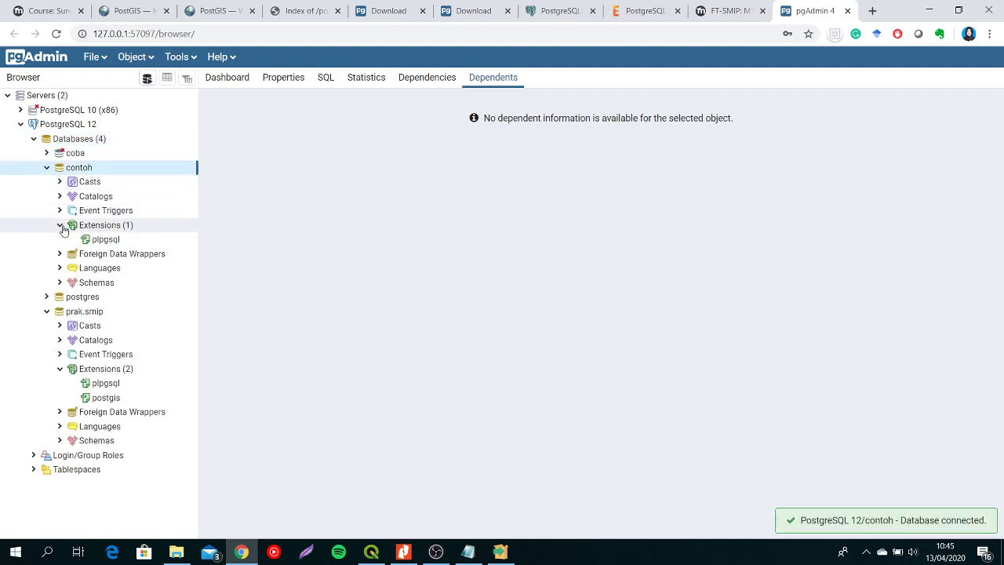
click(130, 227)
right_click(130, 233)
mouse_move(188, 243)
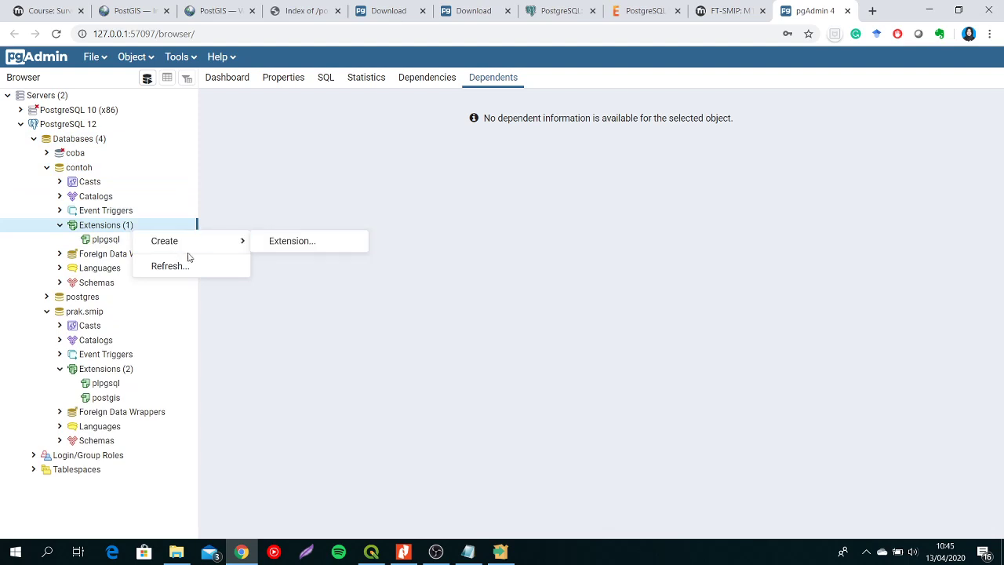
click(281, 241)
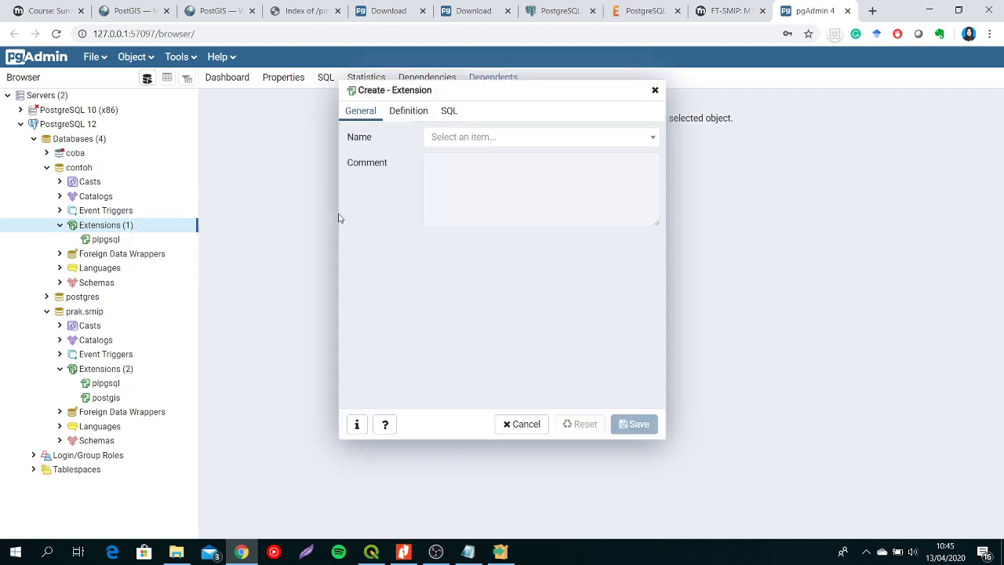
click(467, 139)
text(ppost)
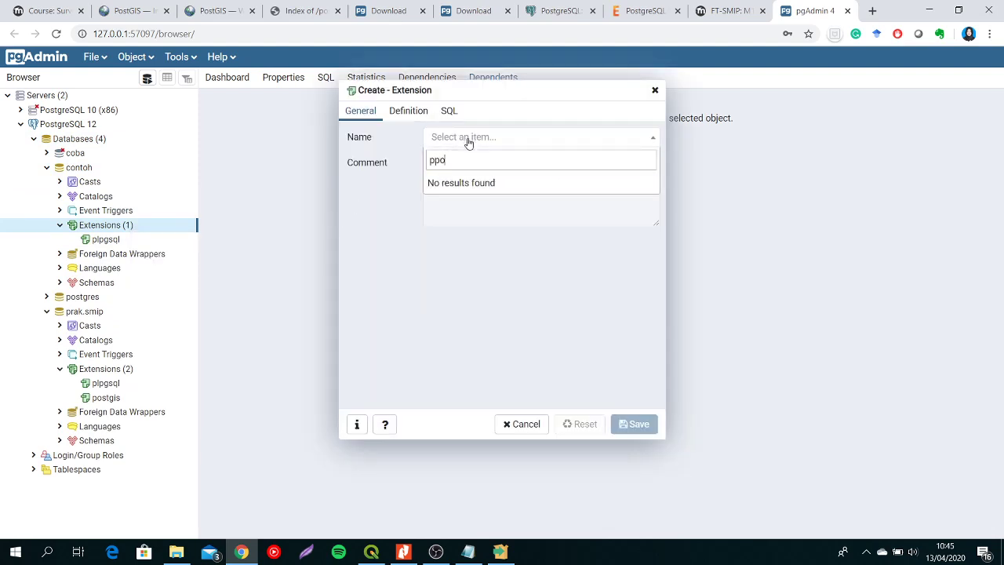
key(BackSpace)
key(BackSpace)
key(BackSpace)
key(BackSpace)
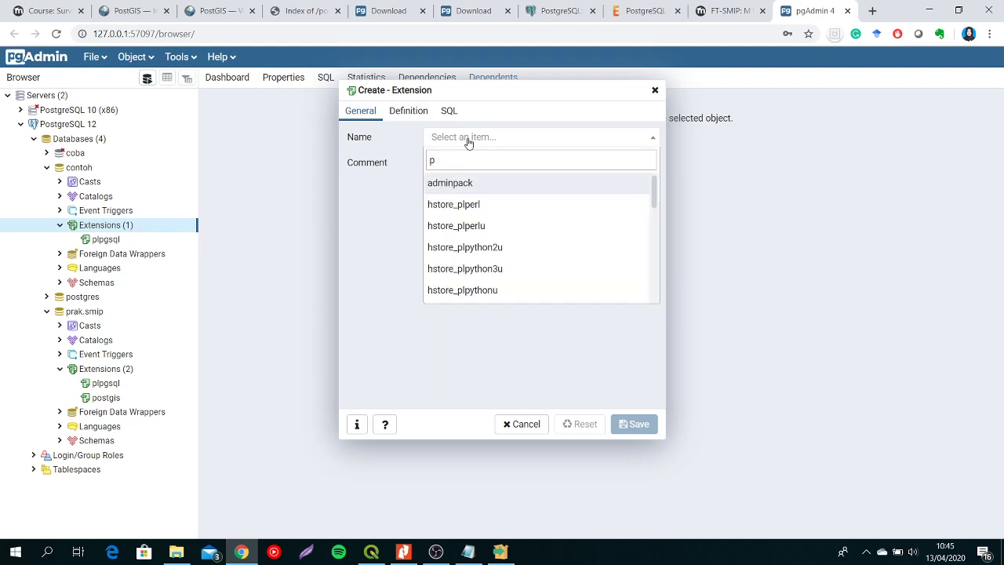
text(ost)
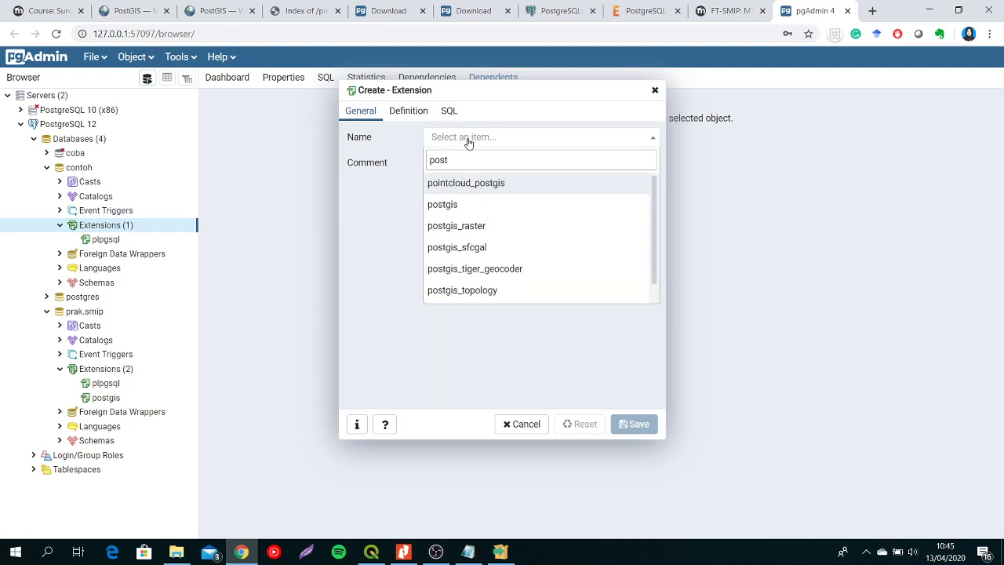
click(489, 215)
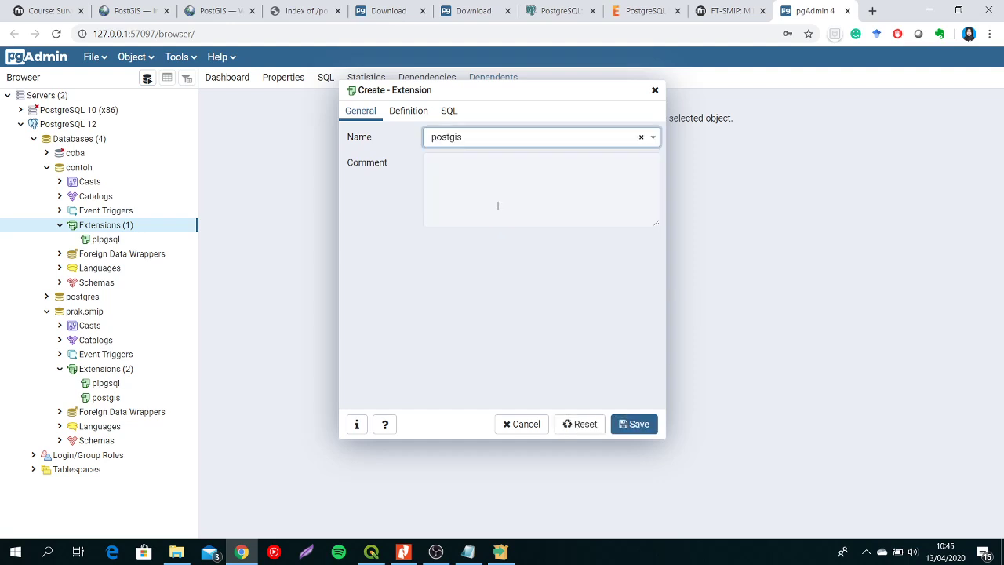
click(638, 428)
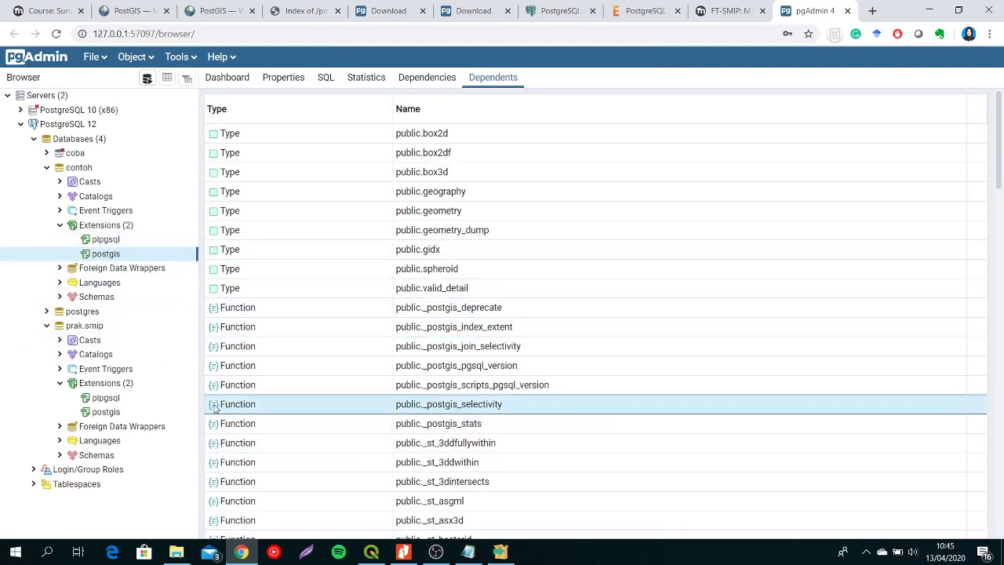
- Look through the types and functions that depend on the postgis extension of the contoh database
scroll(267, 345, down, 2)
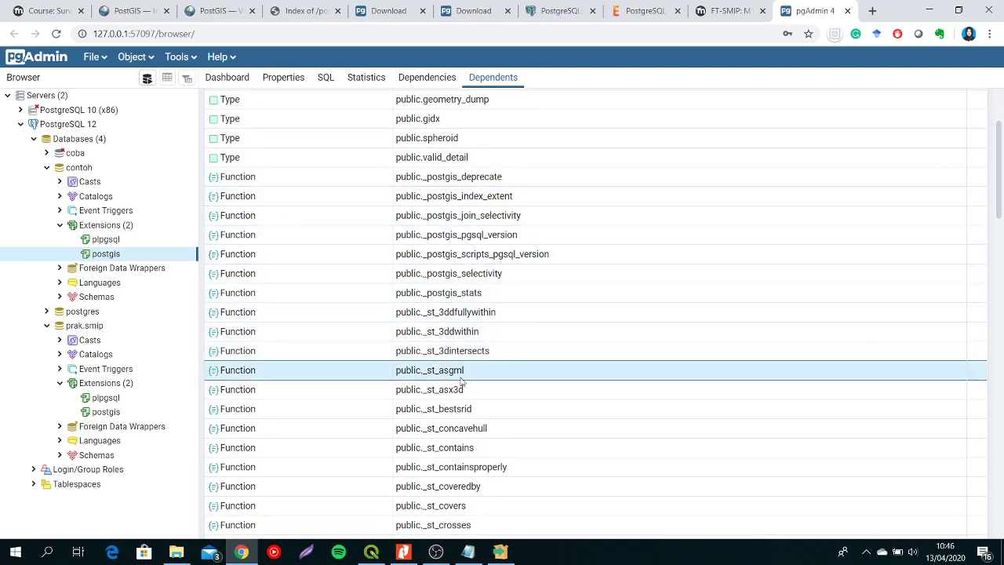
scroll(502, 373, down, 1)
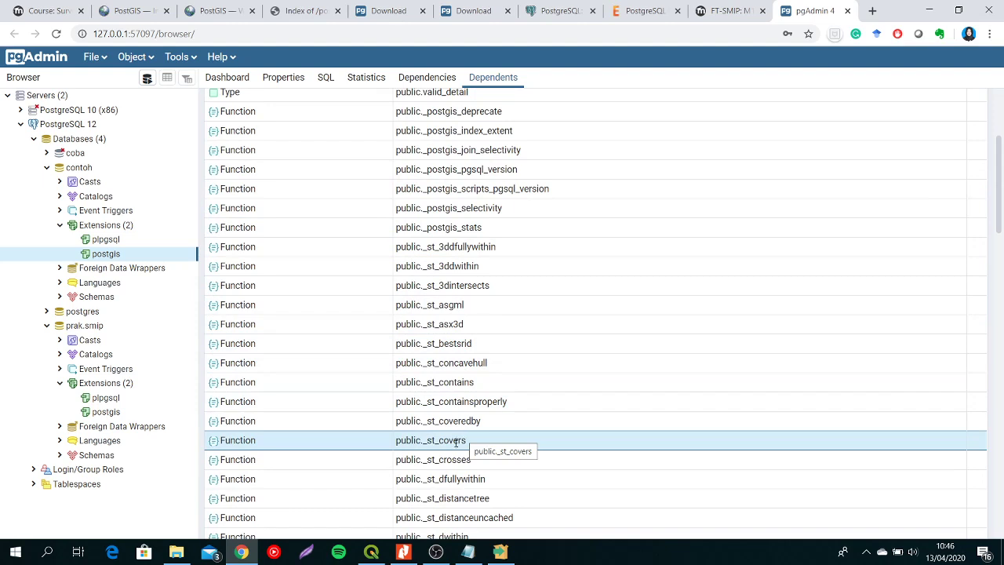
- Examine the functions and tables in the public schema of the contoh database
click(59, 298)
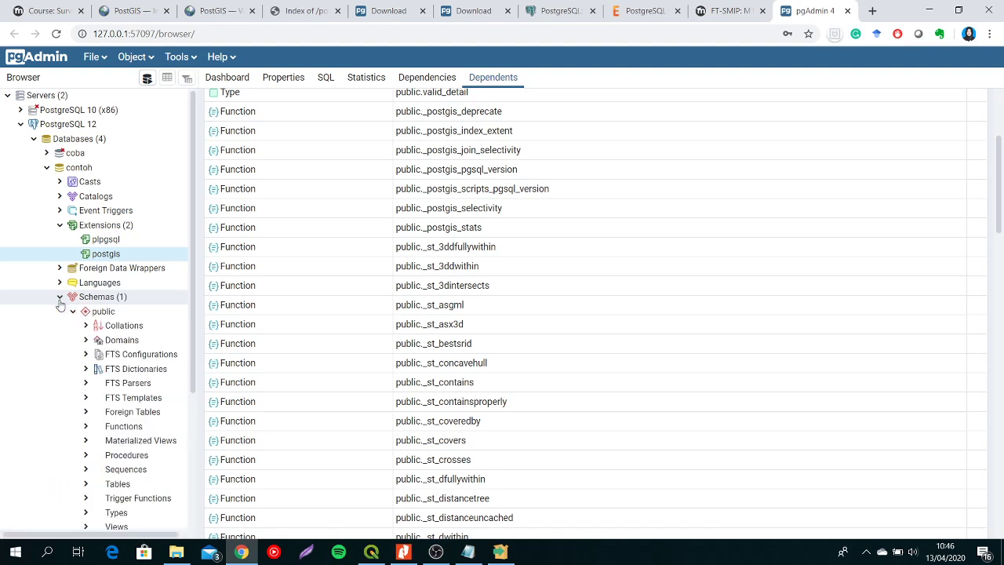
scroll(157, 322, down, 1)
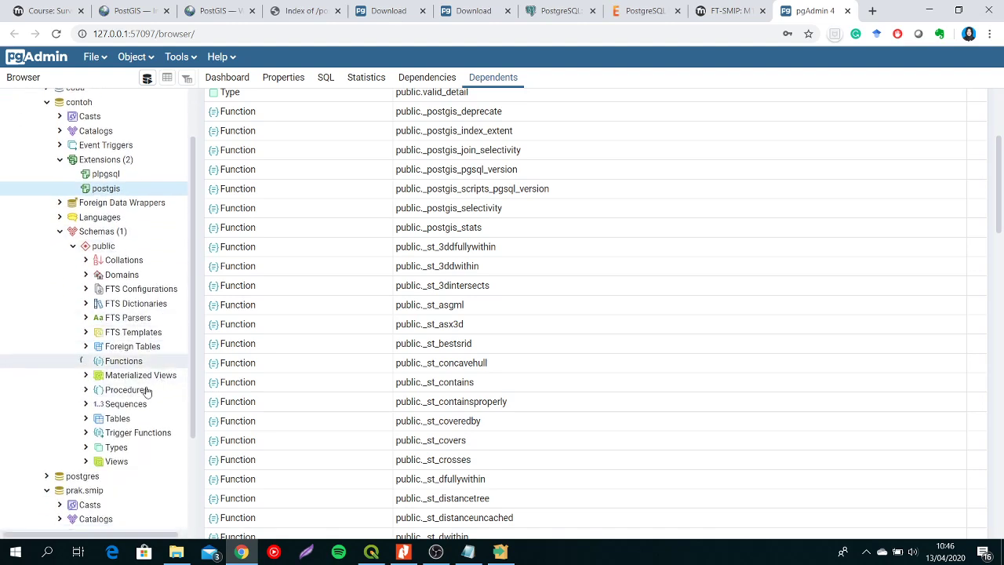
scroll(137, 381, down, 2)
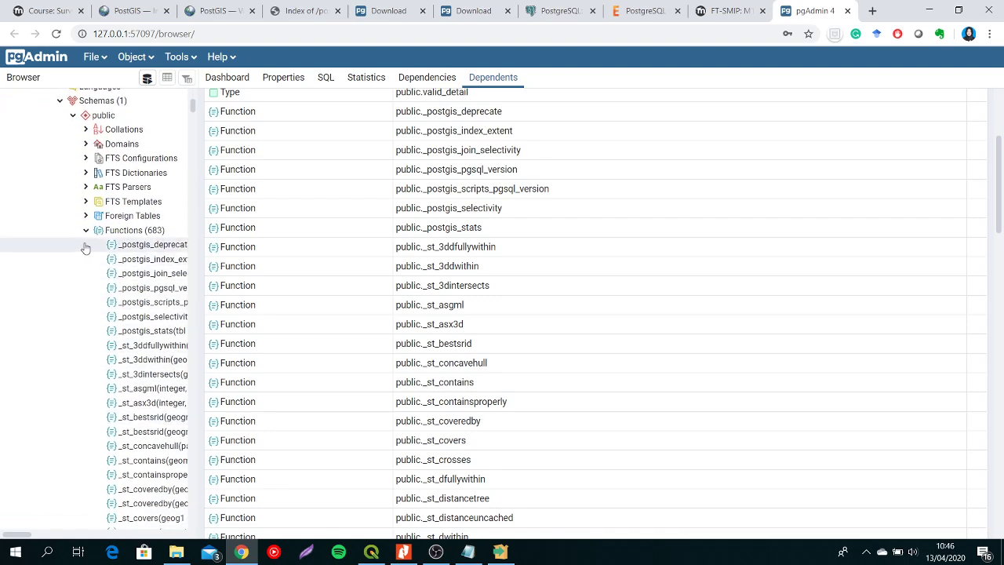
click(86, 231)
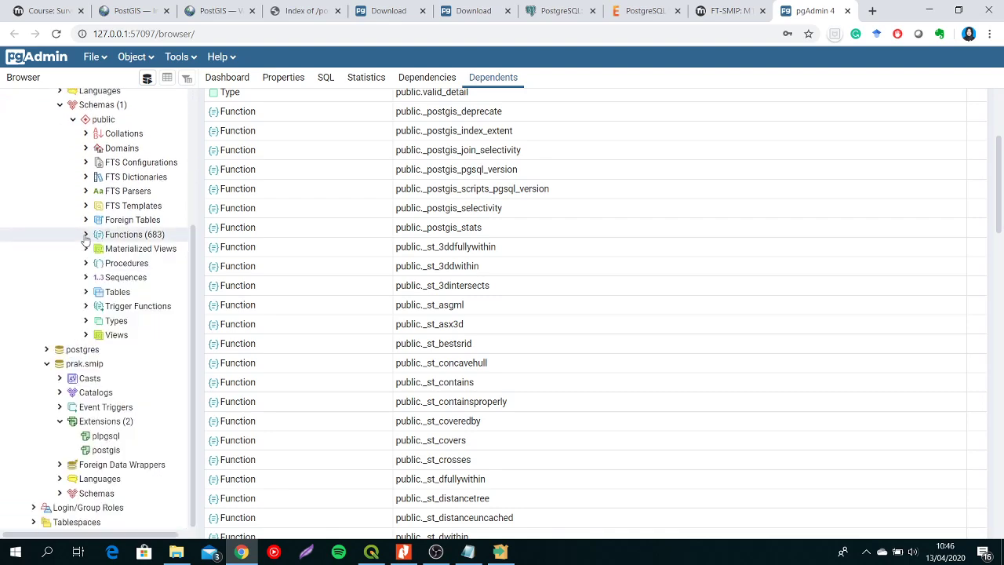
click(87, 292)
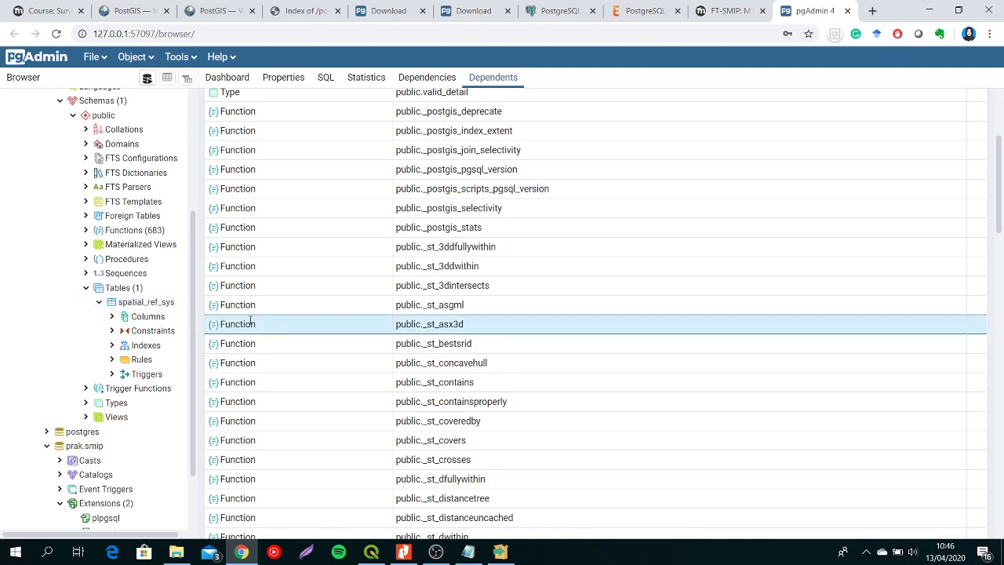
- Switch to QGIS and define a new PostGIS connection named contoh with host localhost, port 5432 and database contoh
click(370, 549)
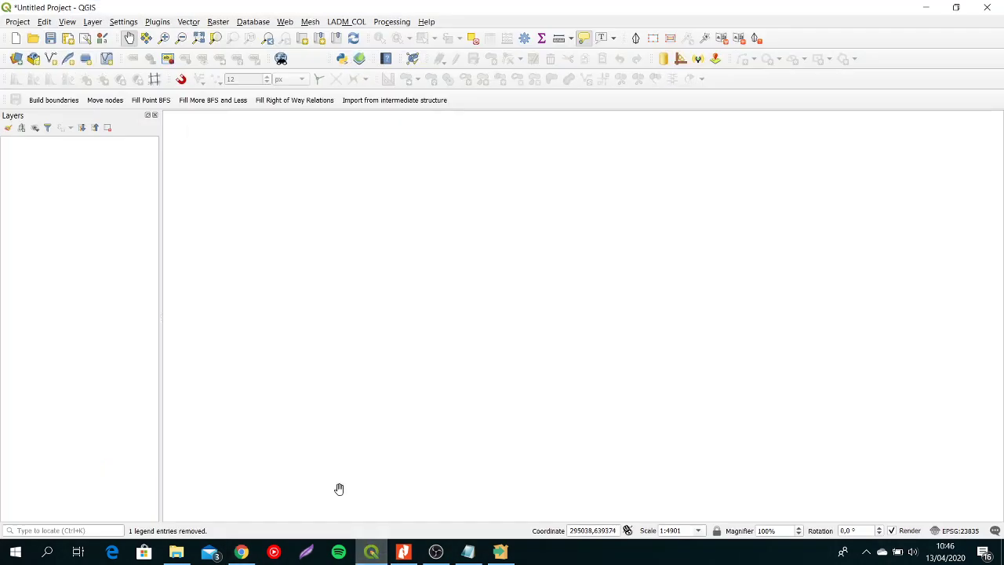
click(14, 64)
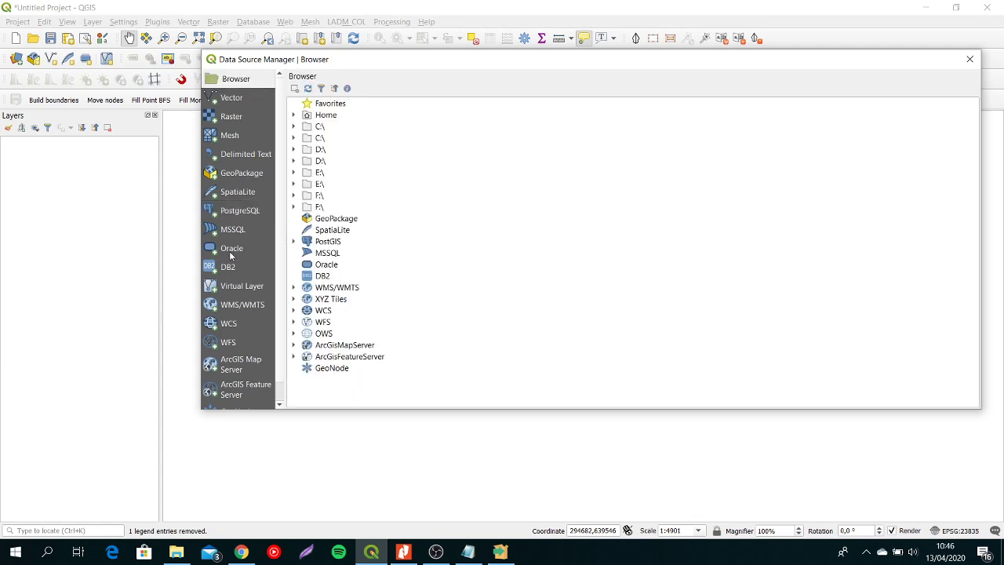
click(242, 210)
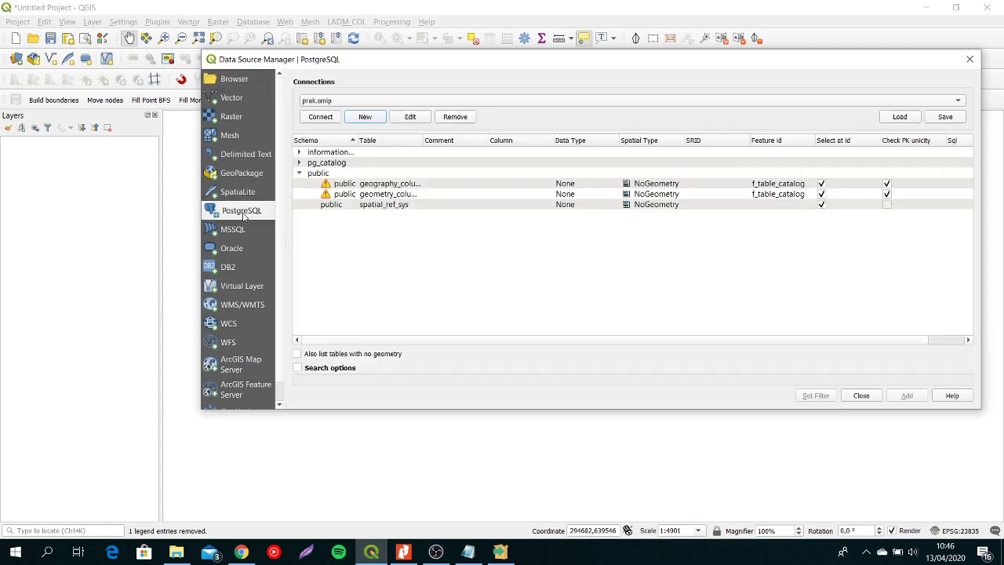
click(366, 118)
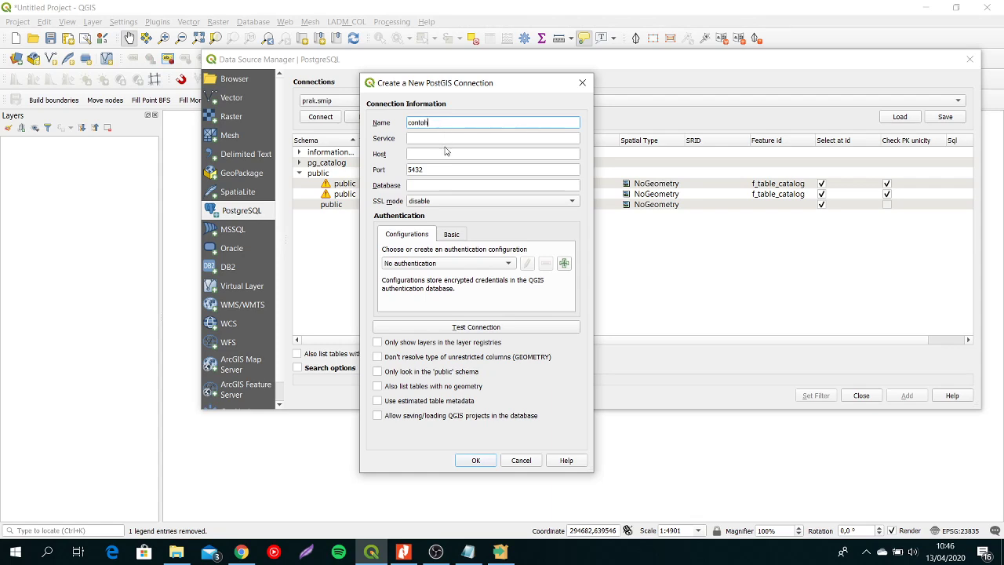
click(448, 153)
text(loc)
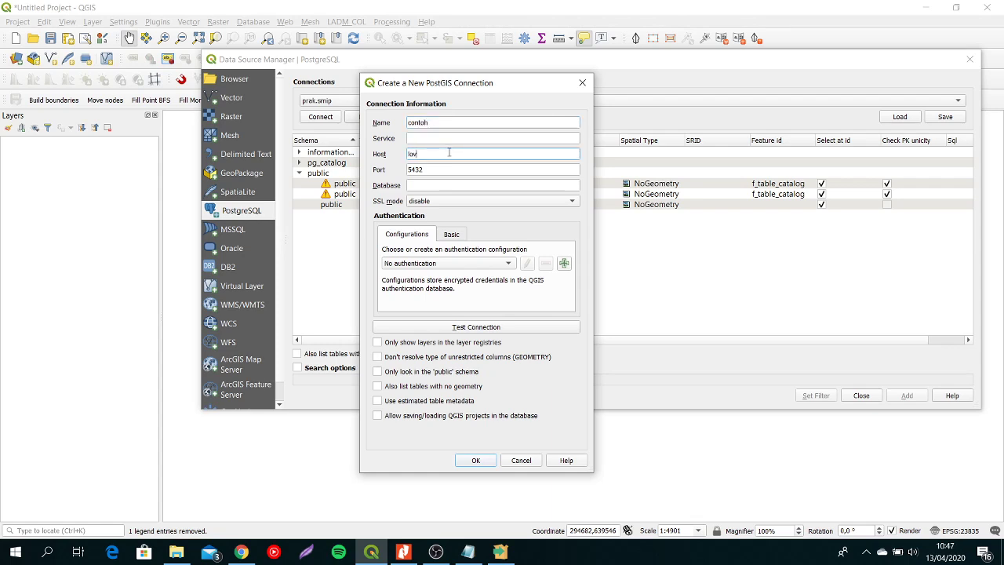
text(alhost)
click(441, 189)
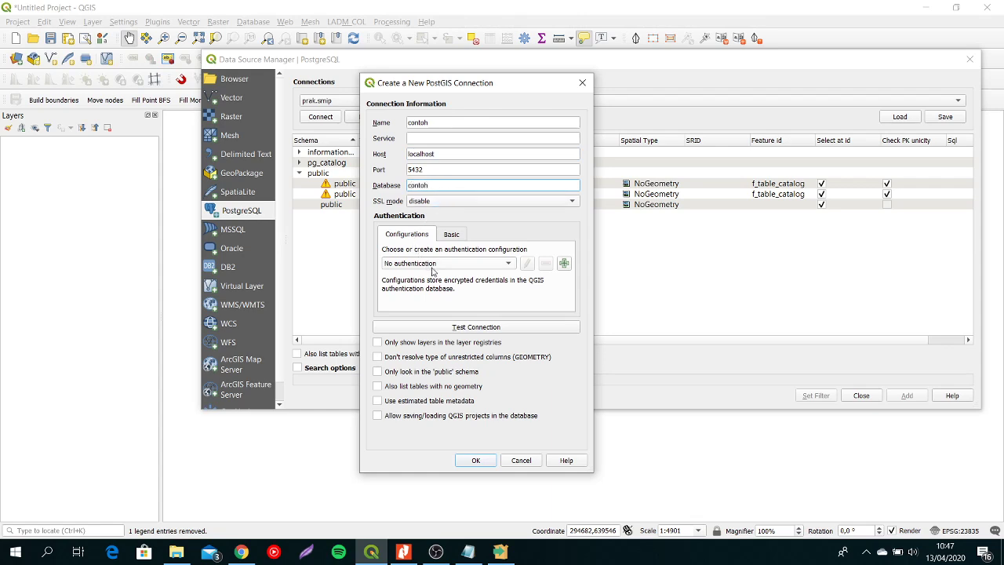
- Test the contoh connection with username postgres and the account password, and save the connection
click(476, 328)
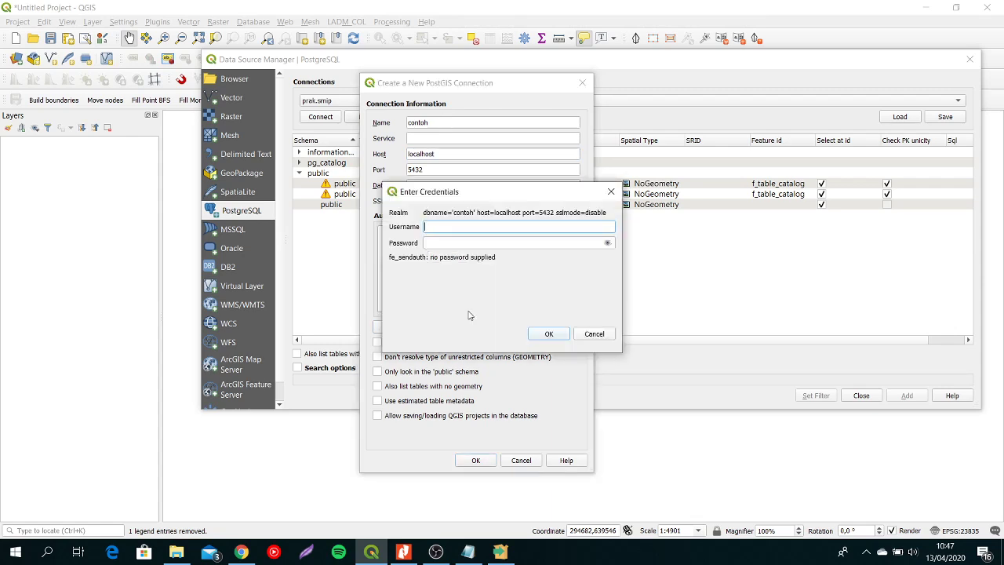
text(postgres)
click(500, 243)
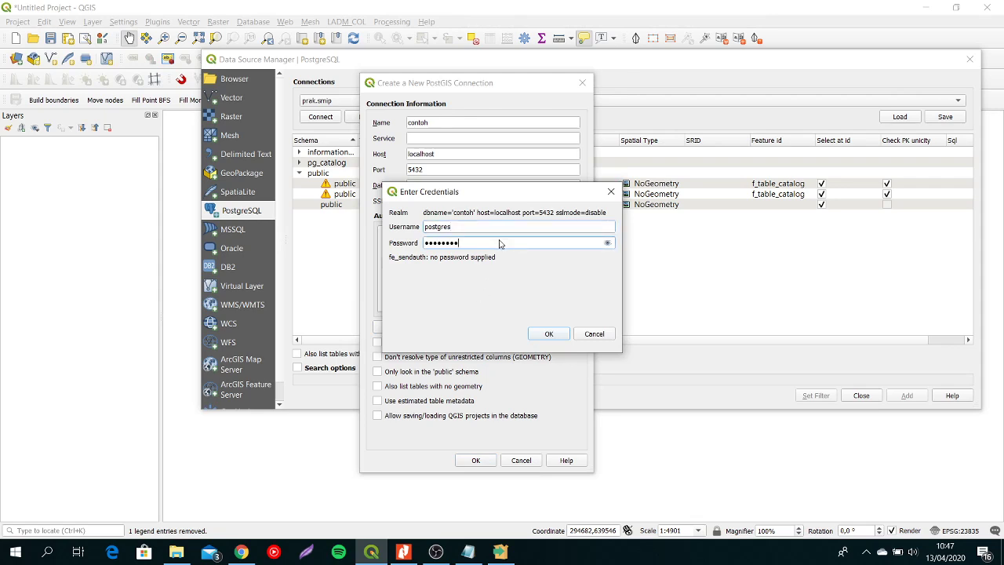
click(556, 333)
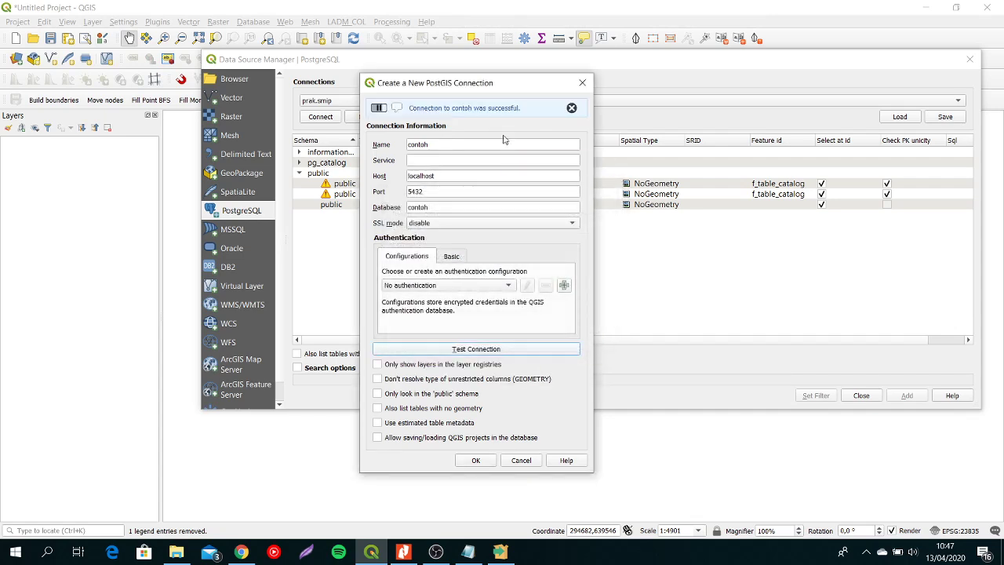
click(476, 460)
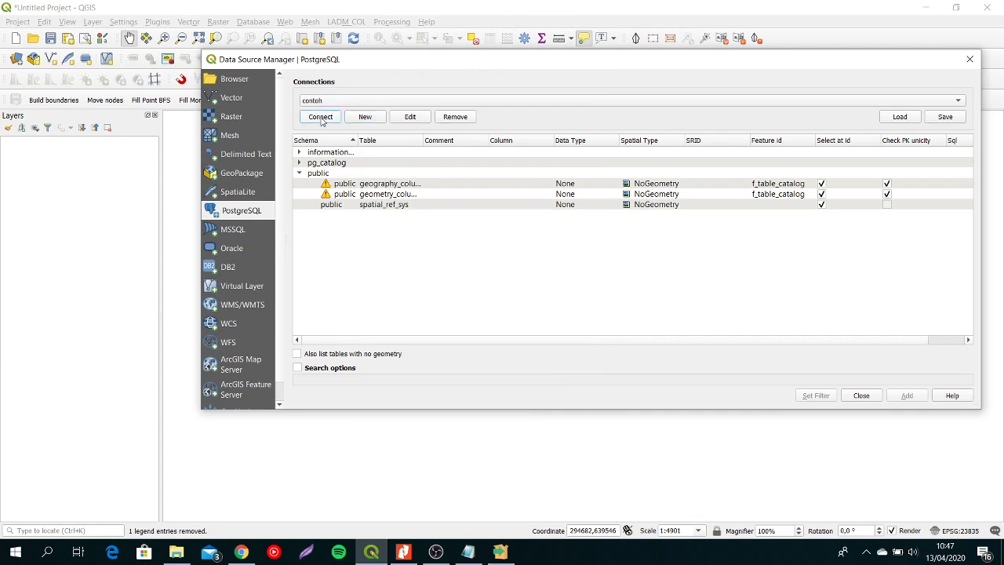
- Connect to contoh, include tables with no geometry, and view the public schema's tables before closing the Data Source Manager
click(320, 119)
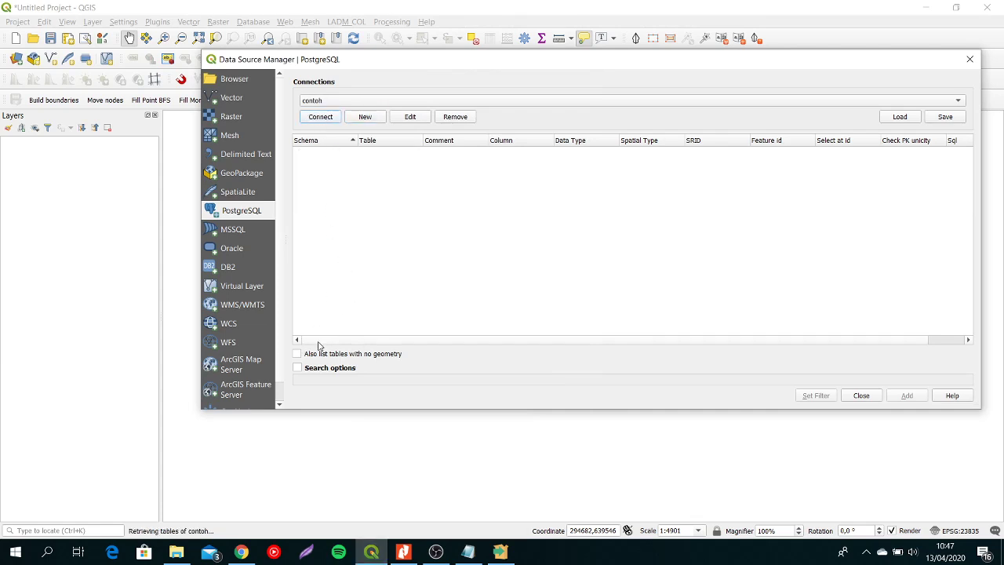
click(297, 354)
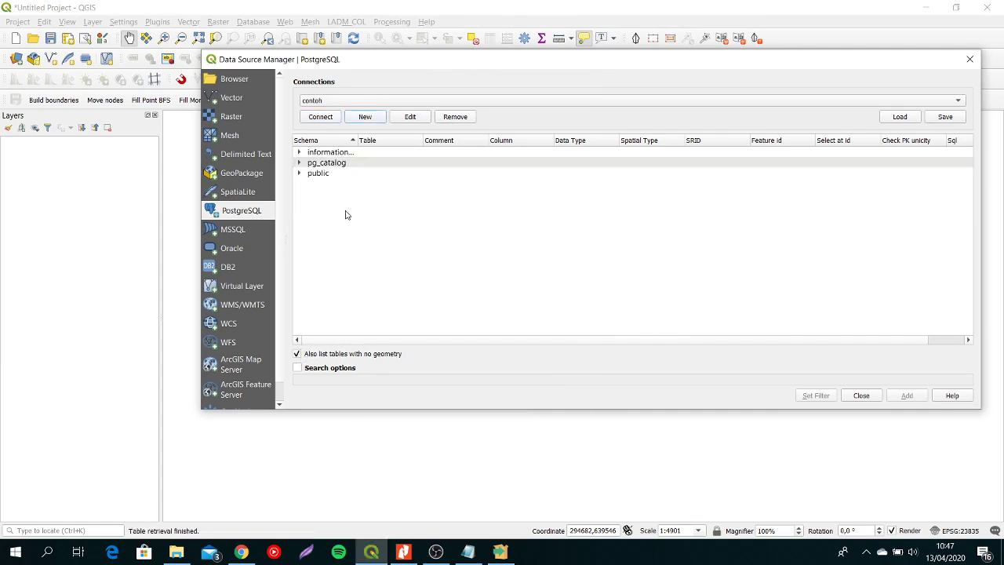
click(298, 172)
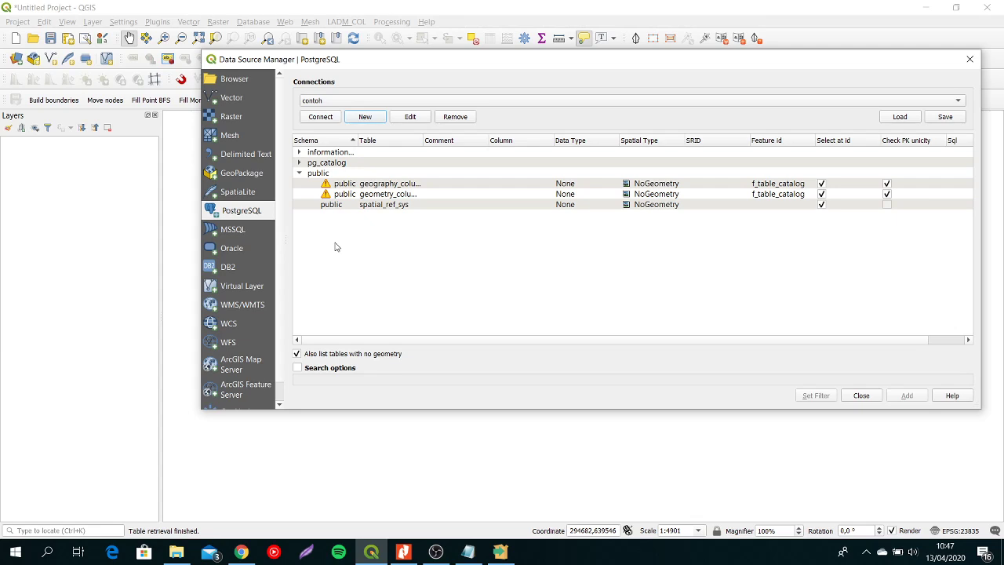
click(870, 398)
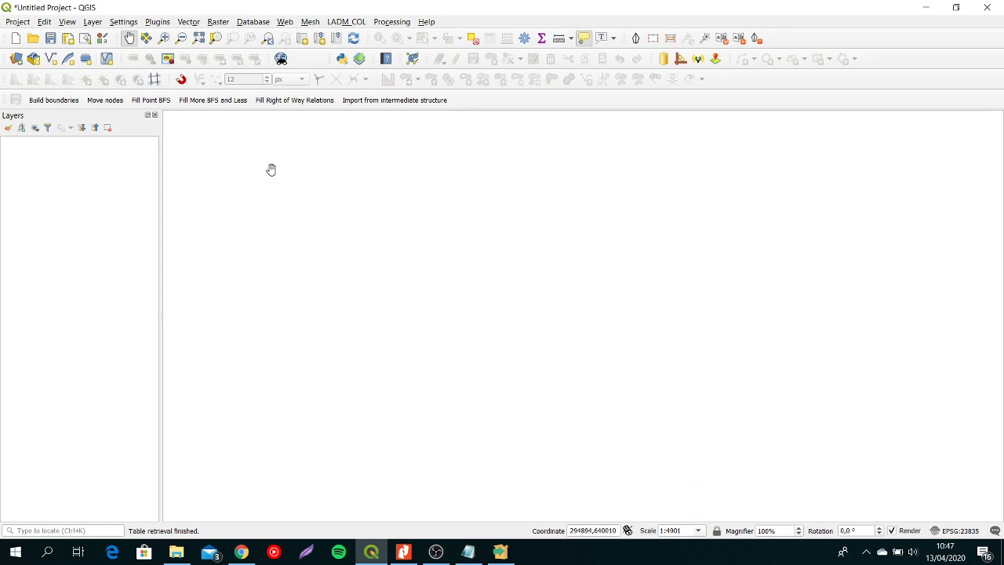
- Search all plugins for db and check whether the DB Manager plugin is installed and enabled
click(261, 24)
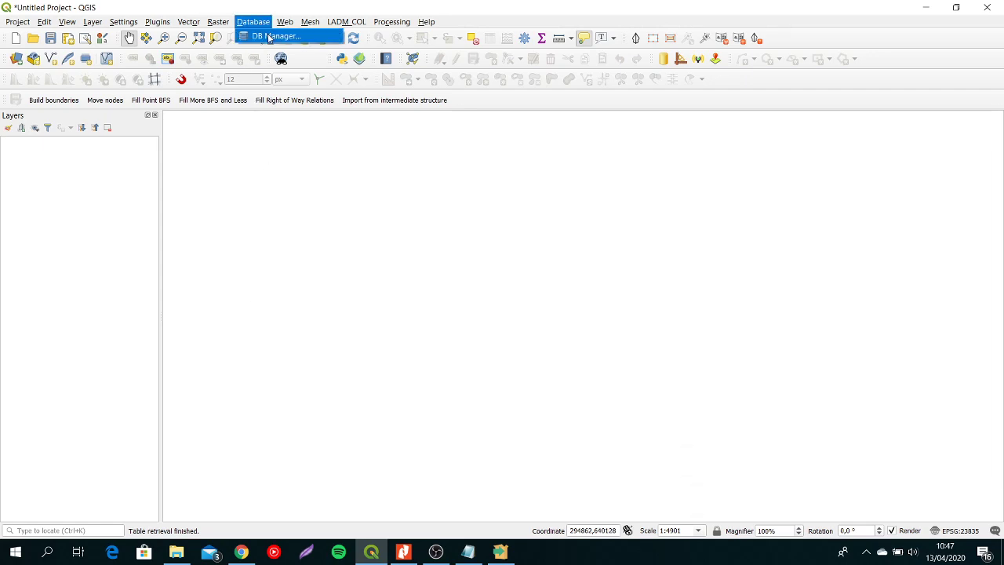
click(157, 22)
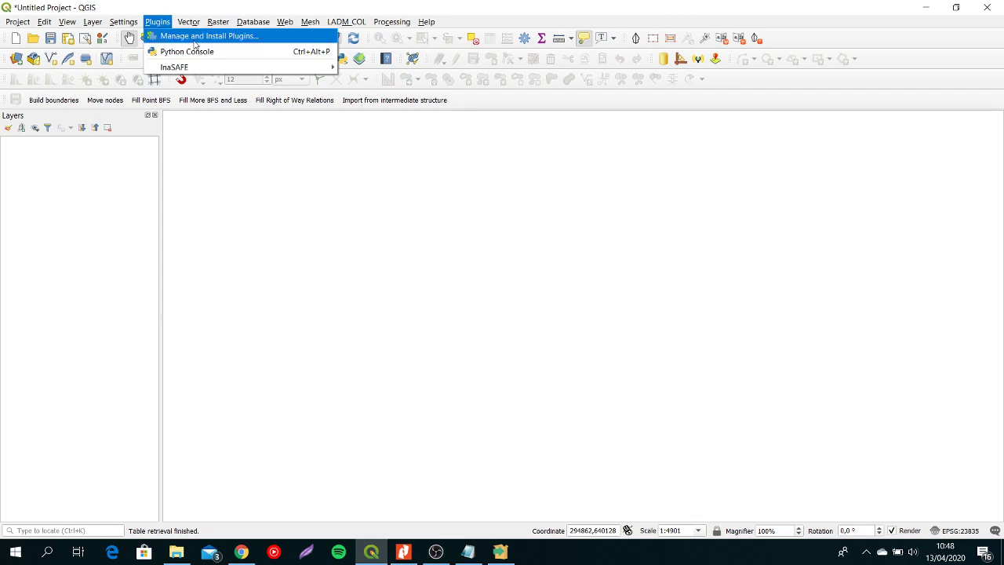
key(Escape)
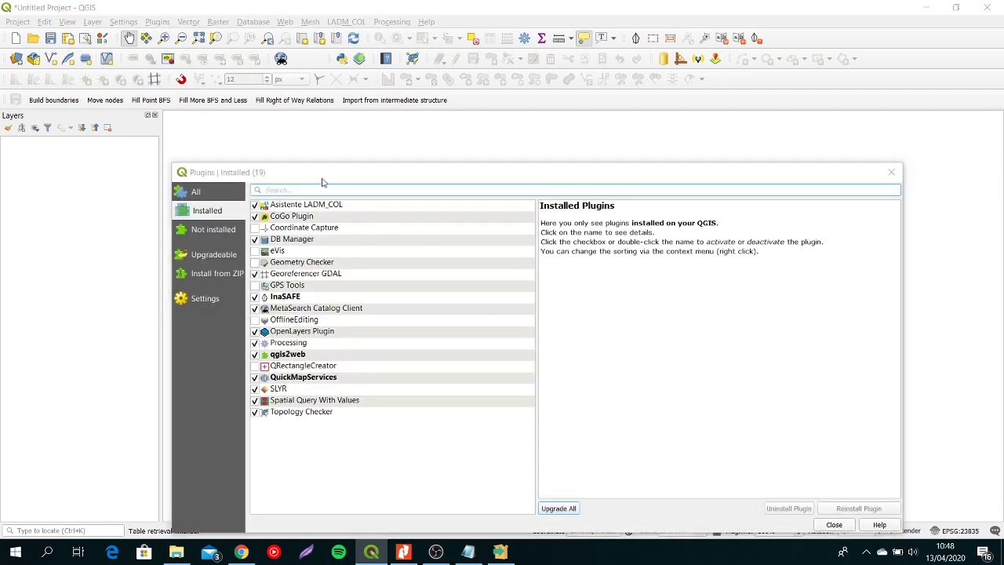
click(227, 198)
click(282, 187)
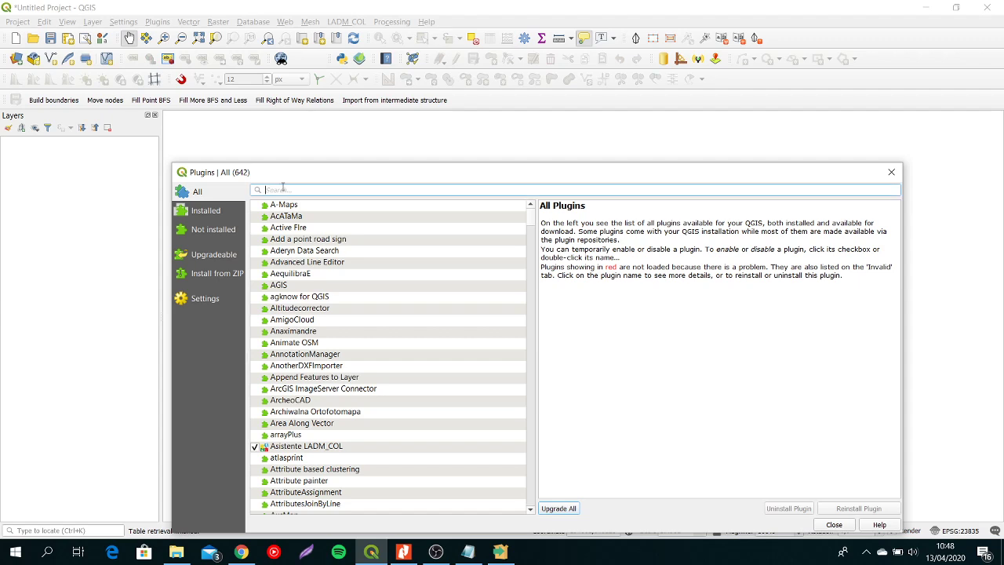
text(db)
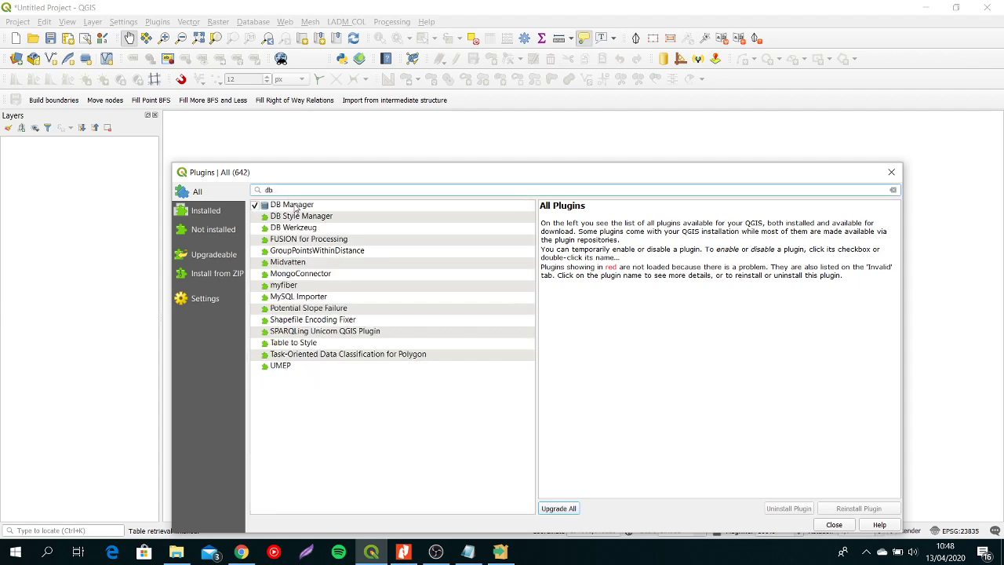
click(296, 206)
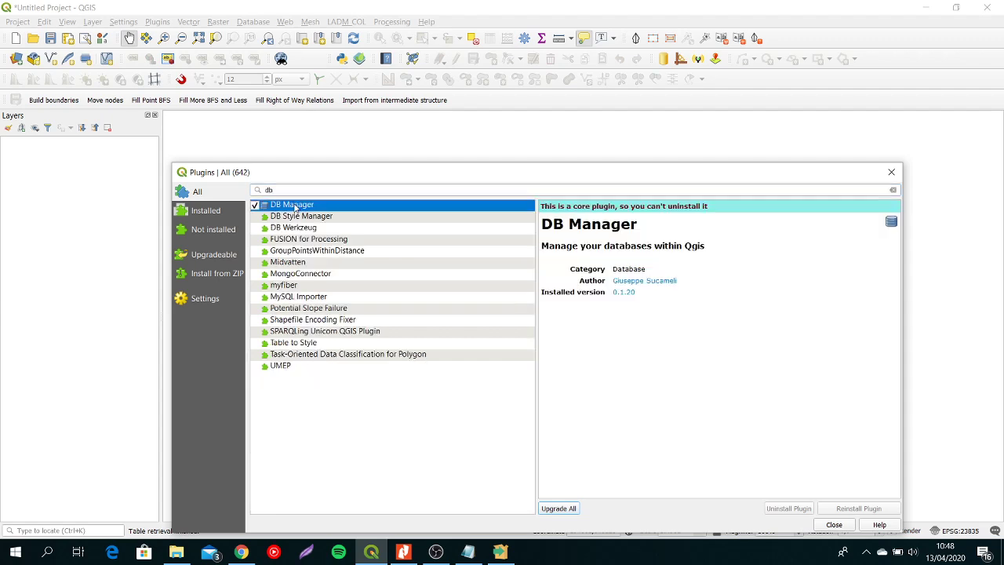
click(202, 213)
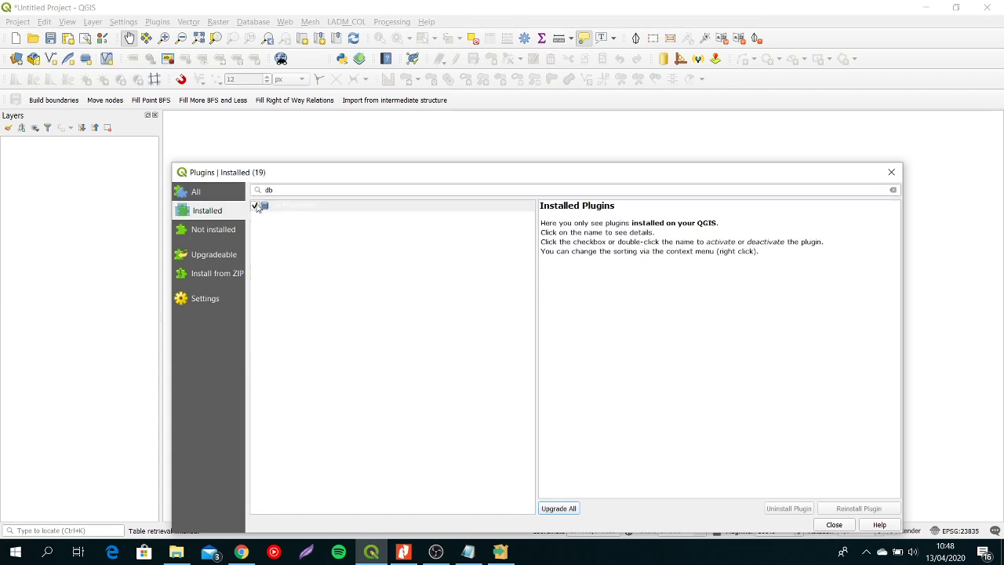
click(892, 189)
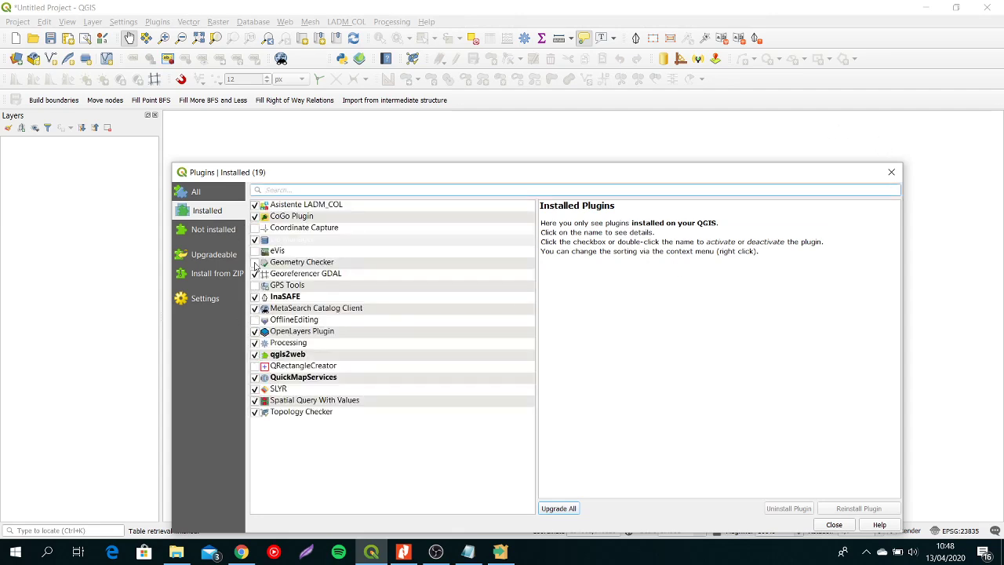
click(831, 526)
- Open DB Manager and try to import a layer or file
click(264, 23)
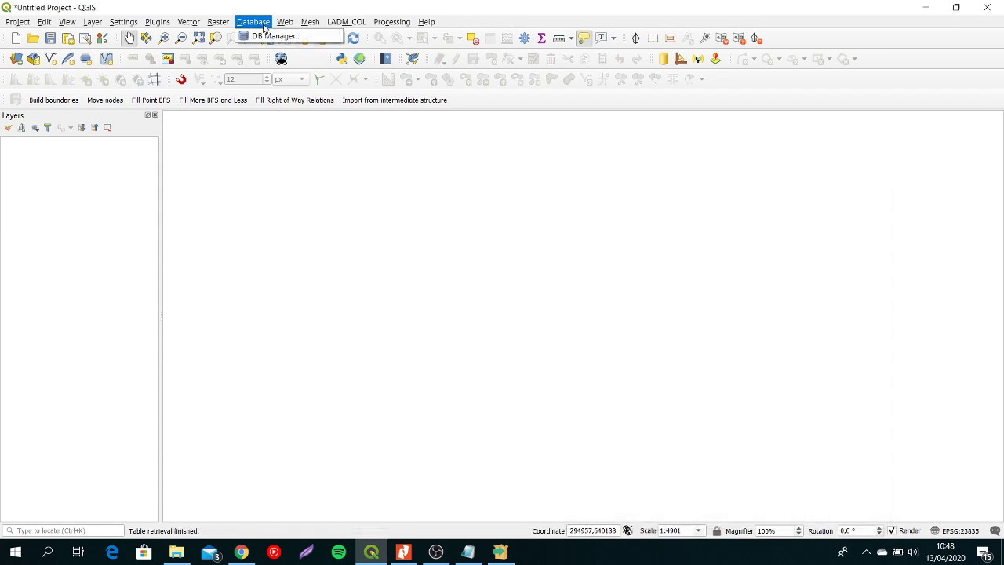
click(270, 37)
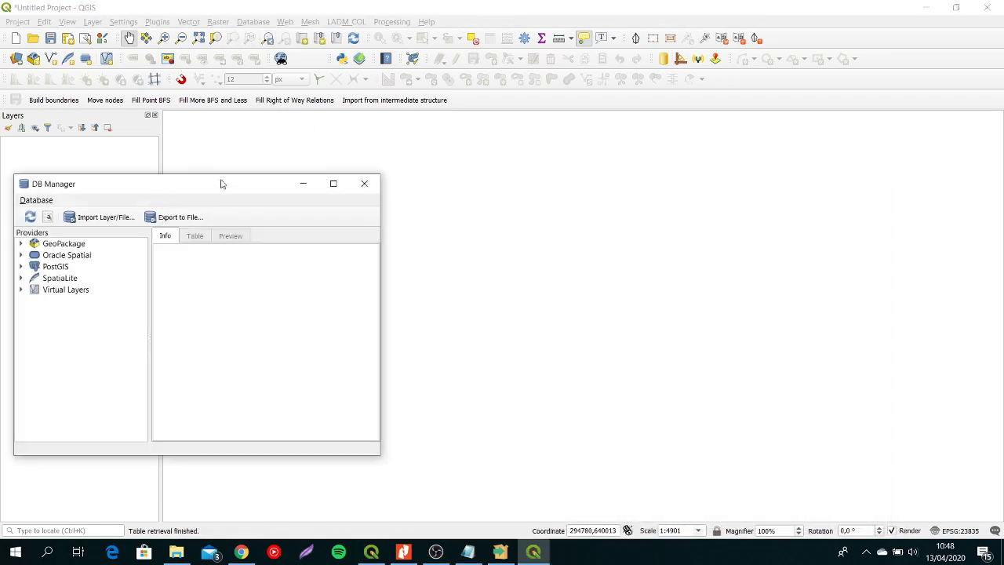
drag(221, 184, 460, 137)
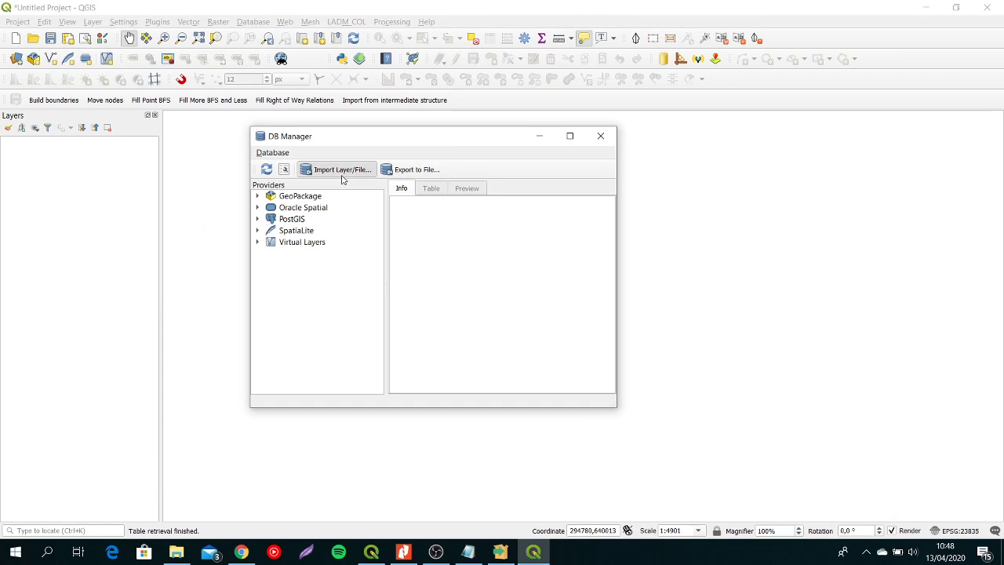
click(341, 178)
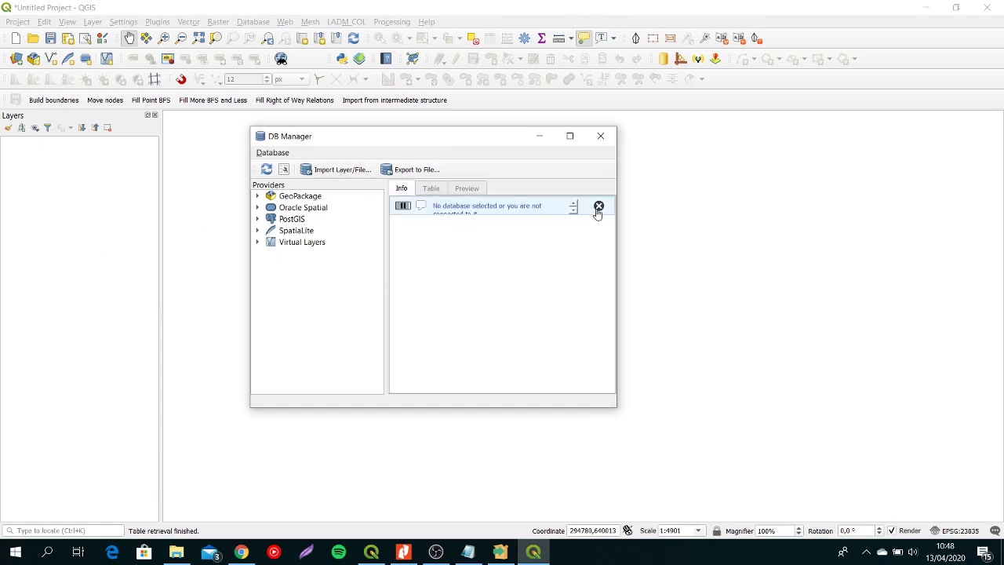
click(598, 207)
- Connect to the contoh PostGIS database in DB Manager with username postgres and the account password, and list its public schema
click(258, 220)
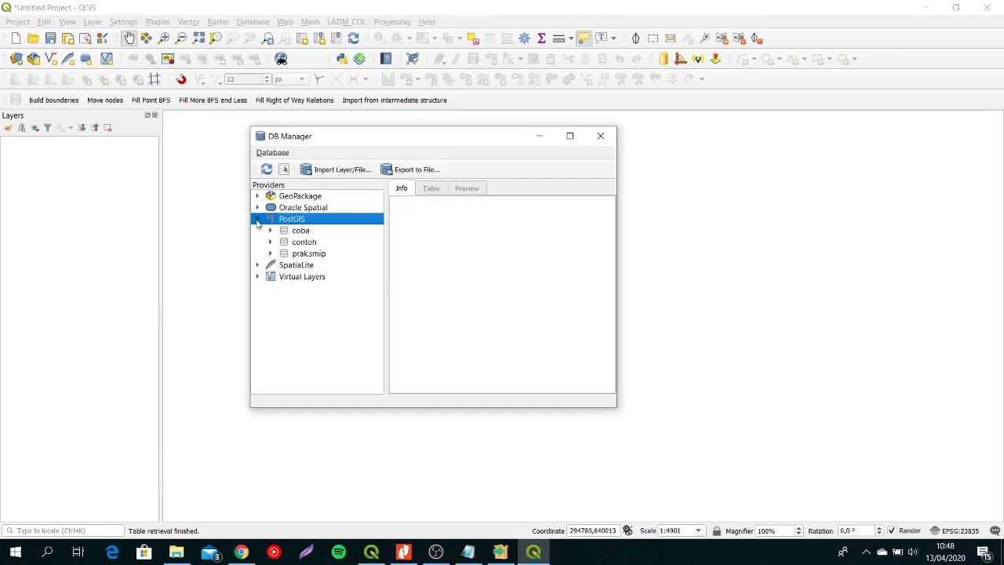
click(270, 242)
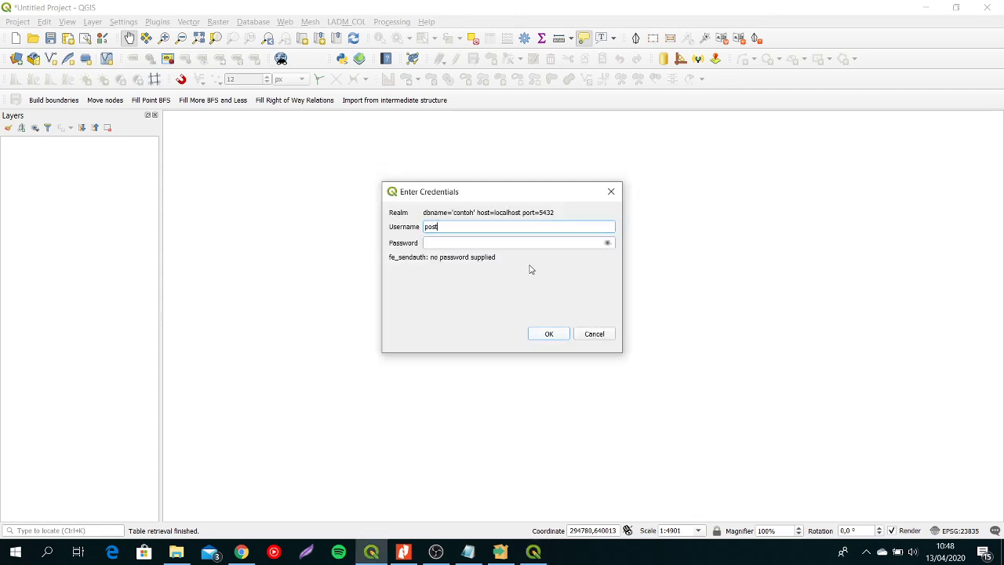
text(postgres)
key(Tab)
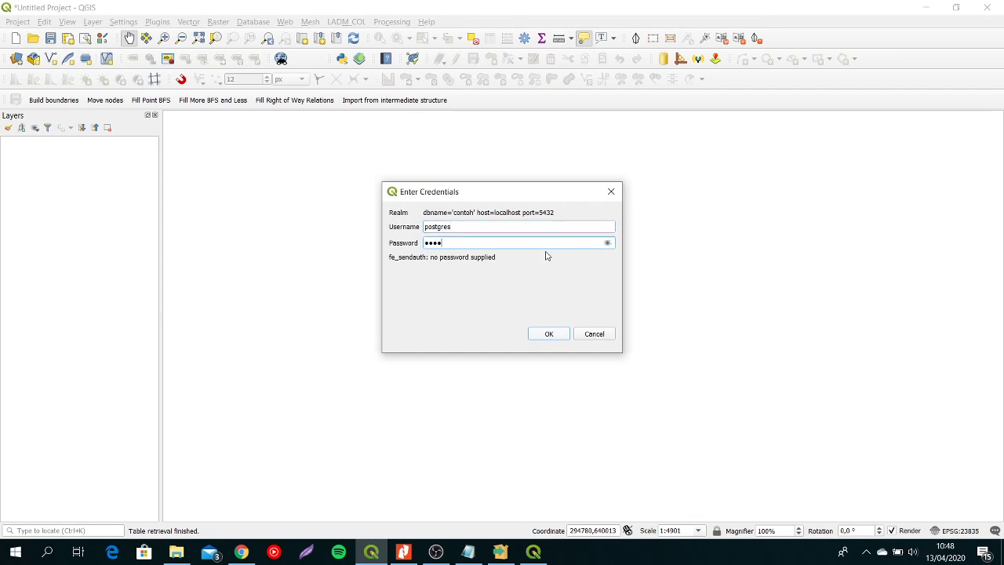
click(552, 334)
click(285, 254)
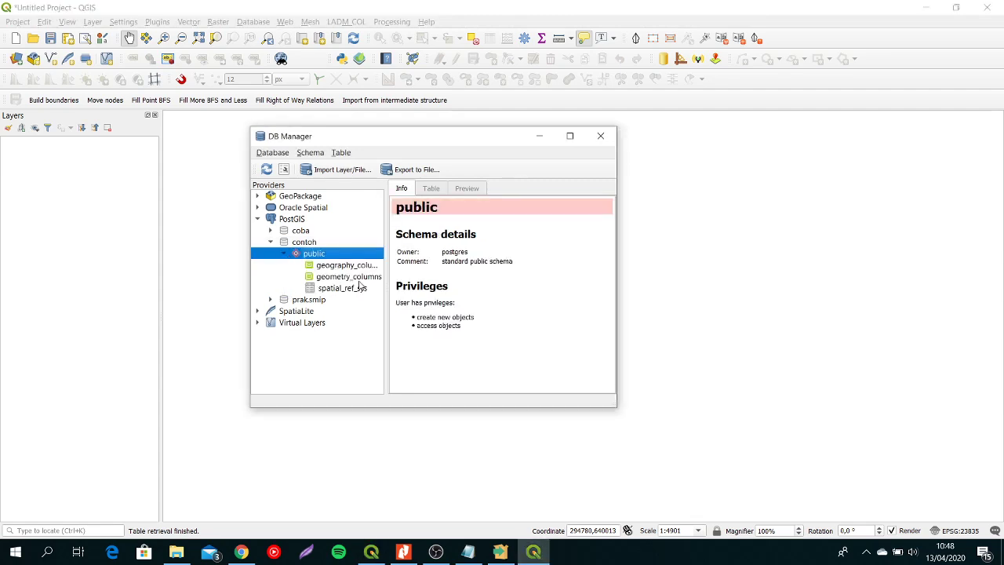
- Choose bidang_polygon_topo_tm3.shp from the SMIP 01012016 folder as the vector layer to import into contoh's public schema
click(345, 169)
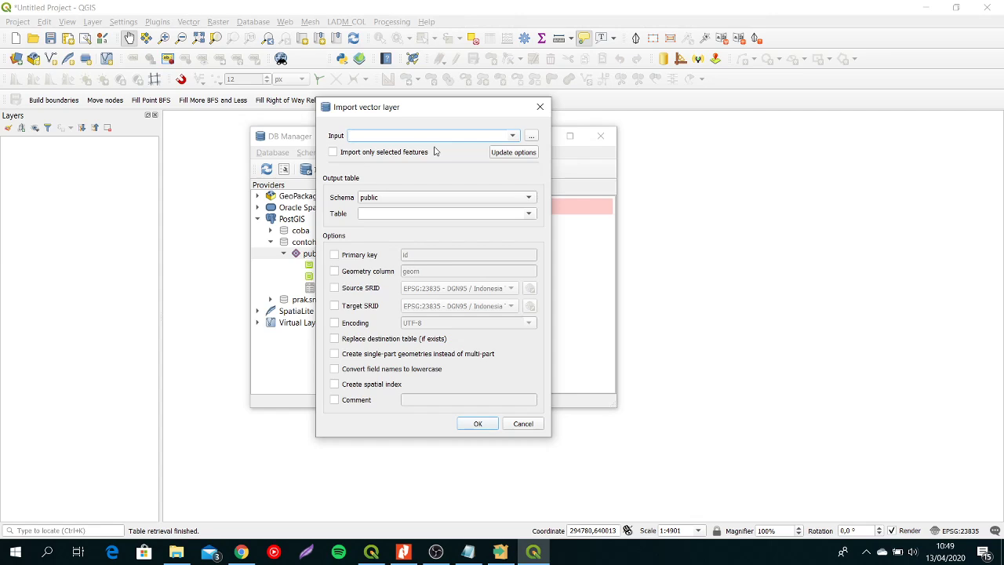
click(532, 136)
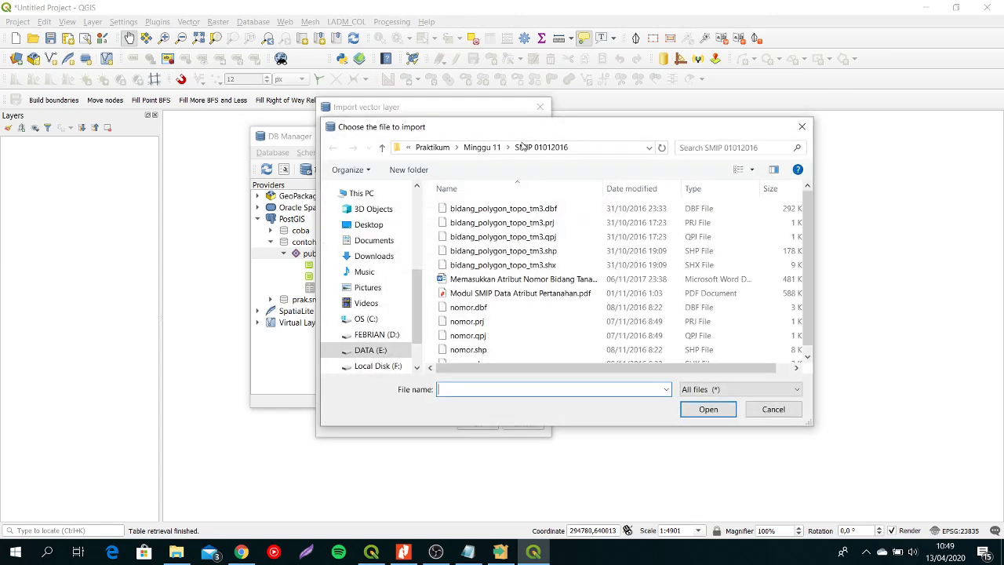
click(541, 251)
click(708, 409)
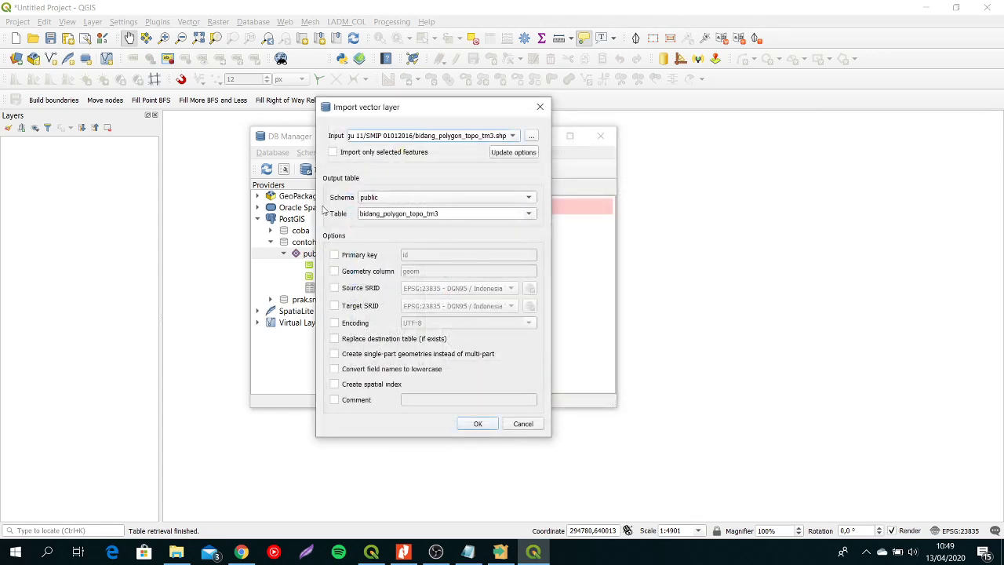
- Name the import's output table bidang_tanah
click(408, 201)
click(468, 216)
drag(464, 216, 443, 215)
shift+click(384, 216)
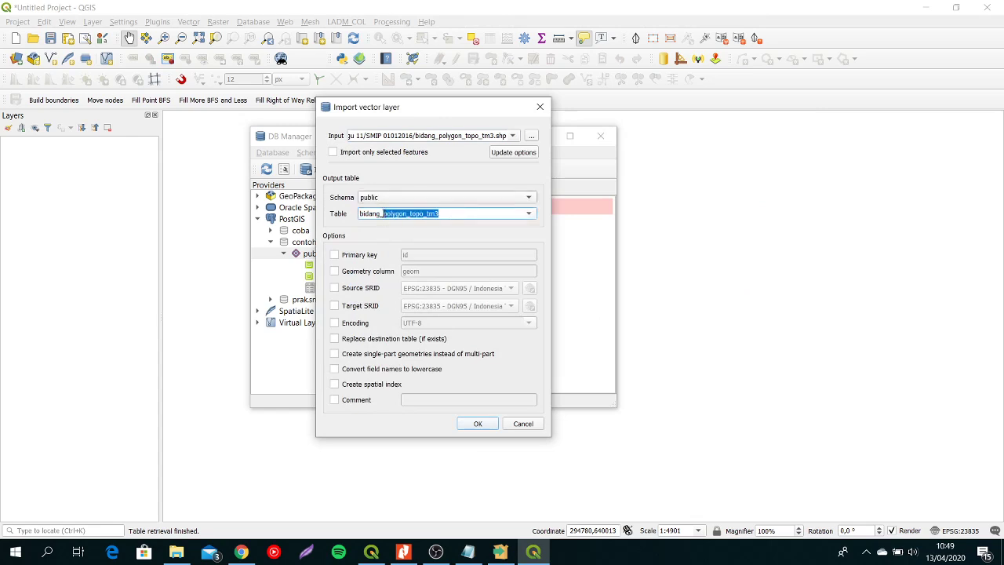
text(te)
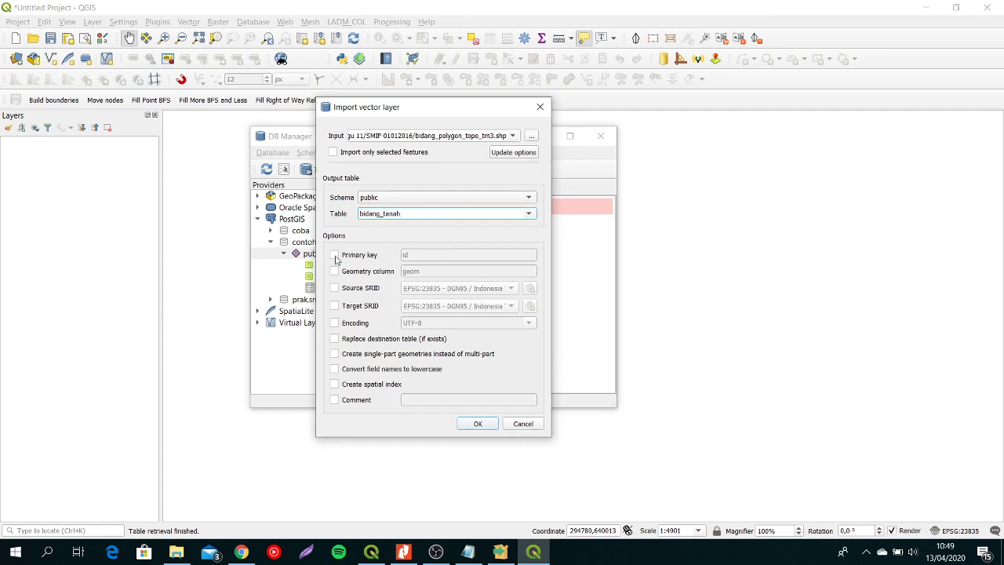
- Enable the primary key id and geometry column geom options and import the layer into the database
click(335, 256)
click(335, 272)
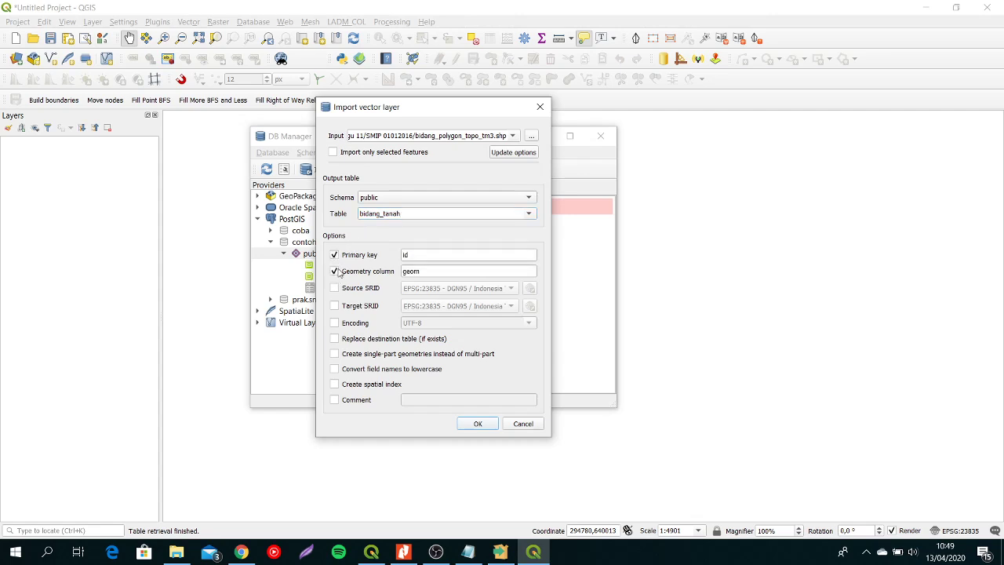
click(477, 423)
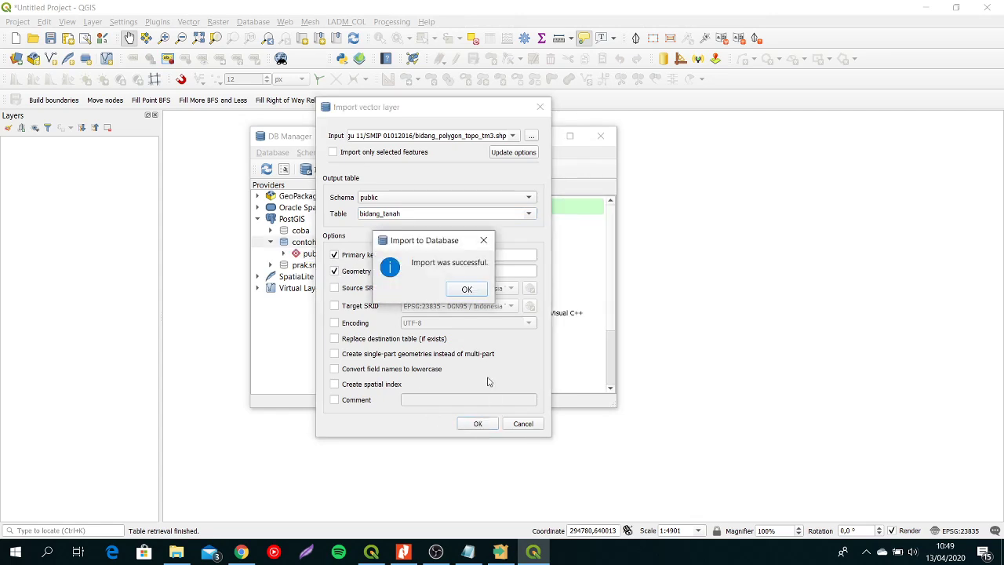
click(468, 291)
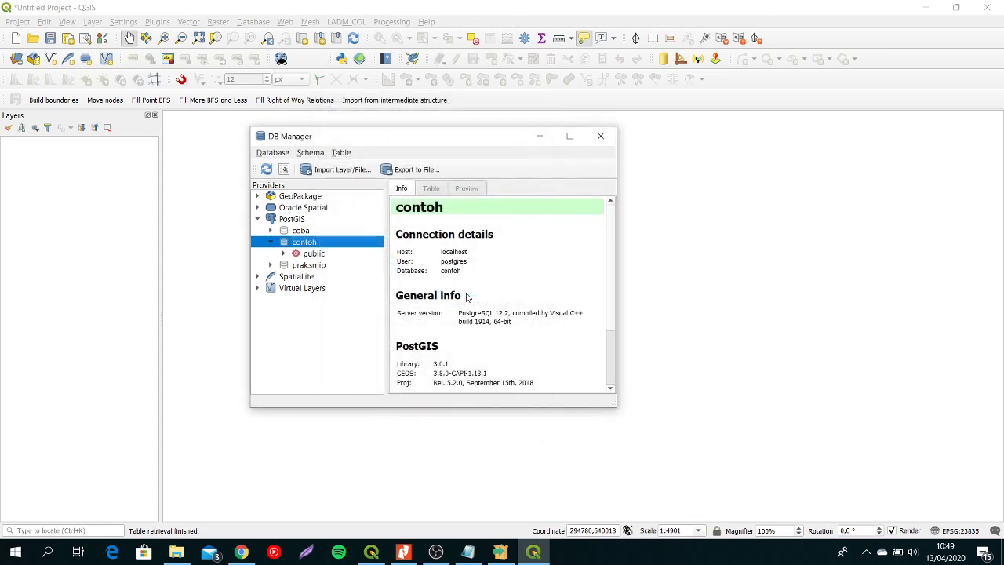
- Select bidang_tanah under contoh's public schema, and switch to pgAdmin 4 to refresh the tables of that schema
click(284, 254)
click(342, 267)
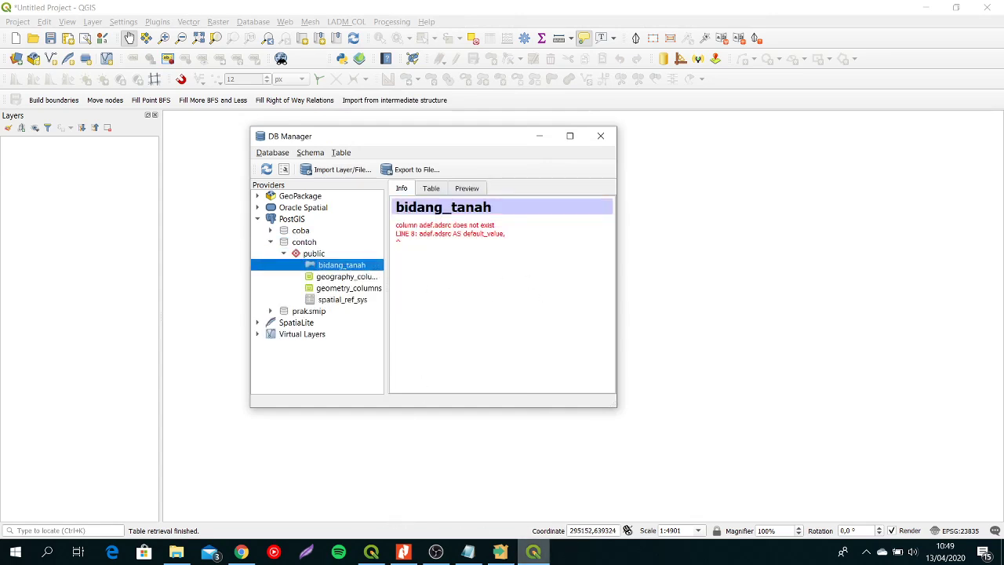
click(243, 552)
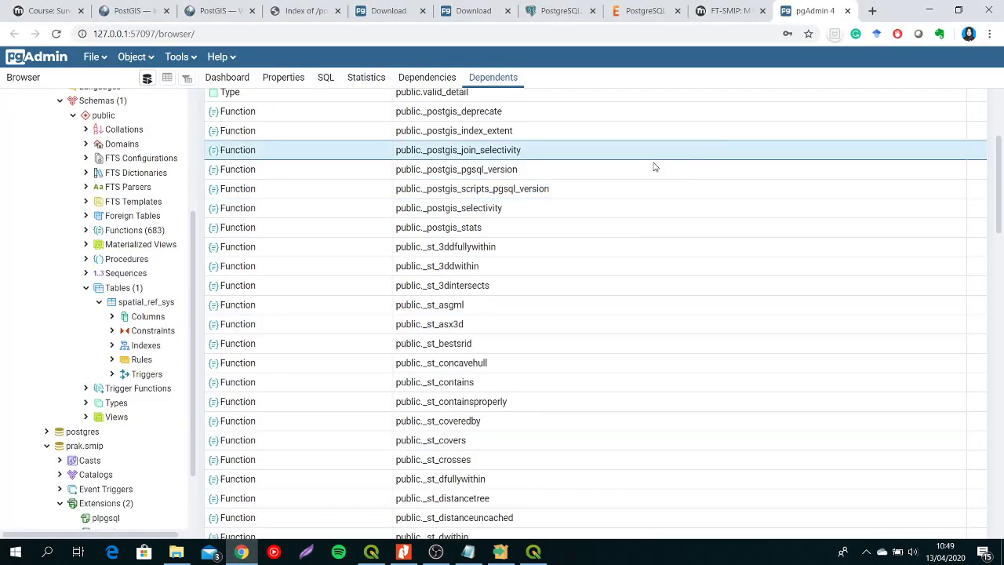
click(108, 291)
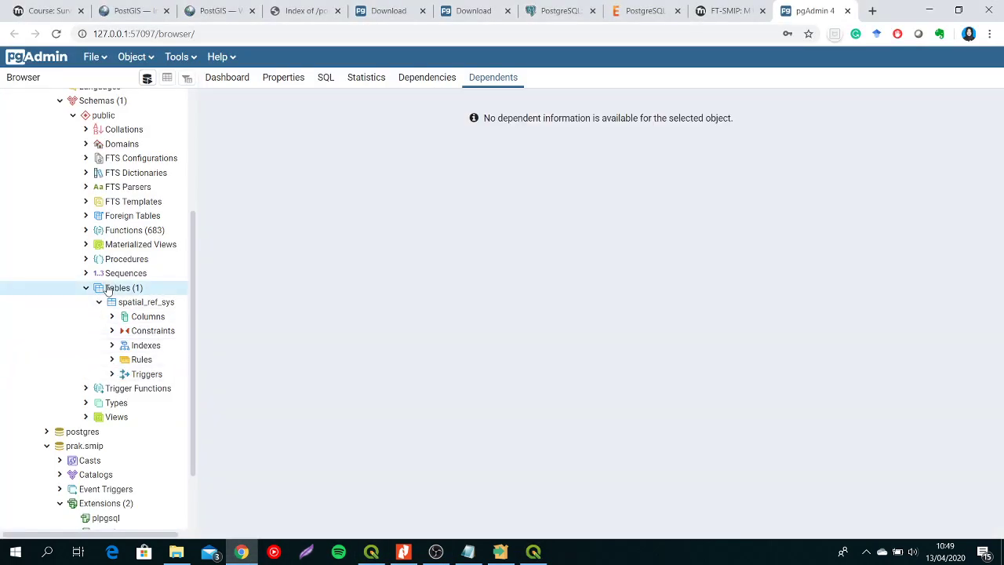
right_click(108, 290)
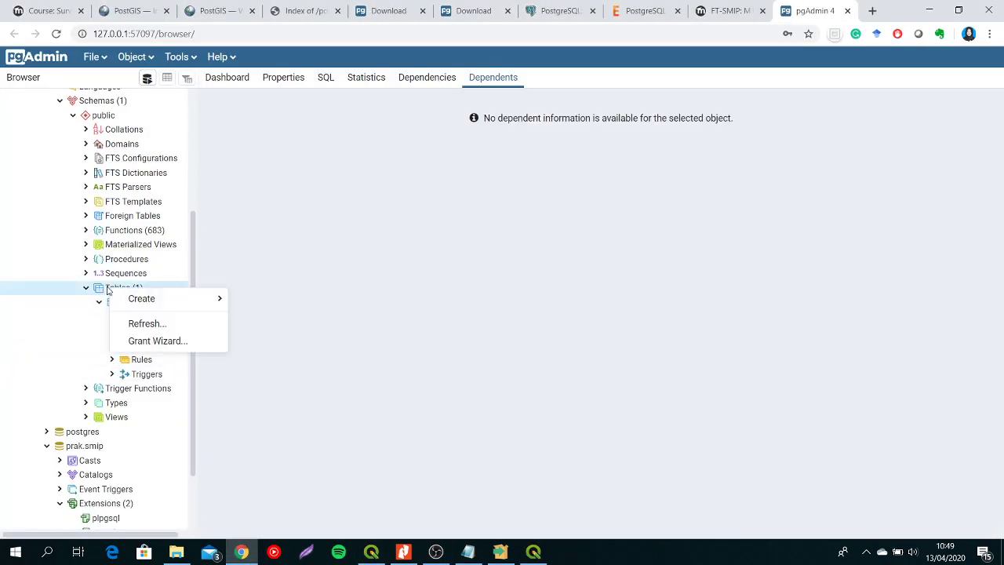
click(141, 323)
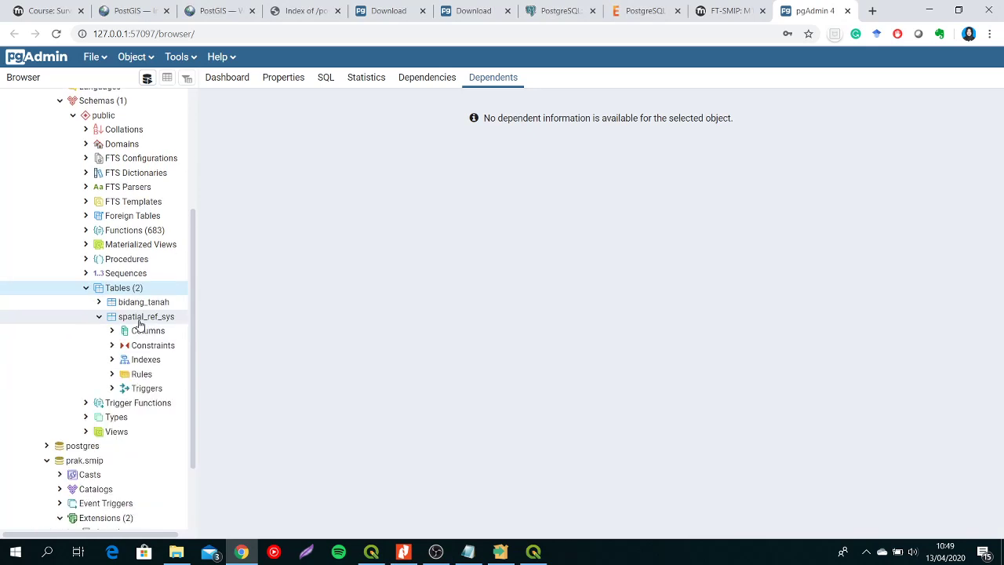
- Expand the bidang_tanah table and view all of its rows
click(98, 302)
right_click(154, 305)
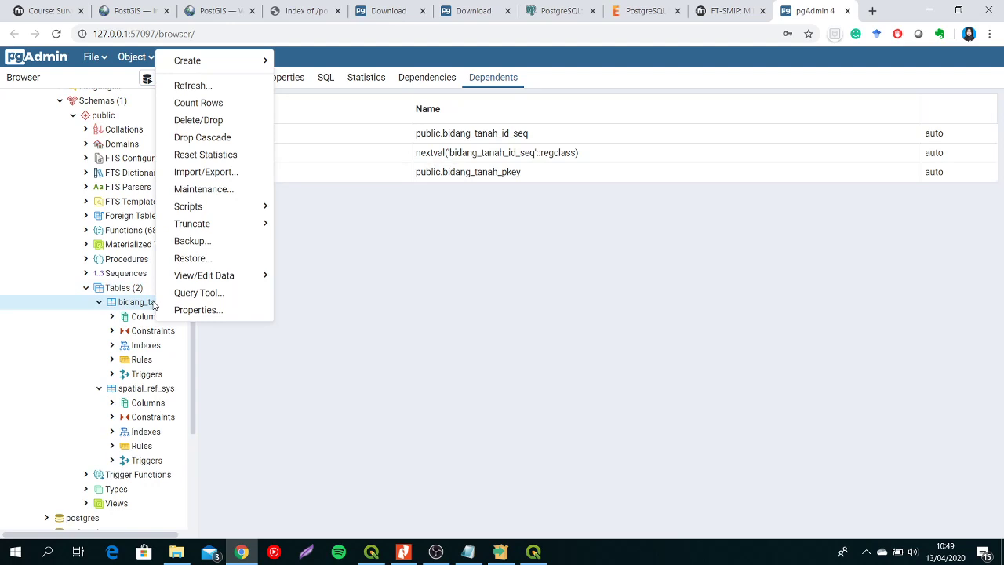
mouse_move(223, 276)
click(304, 278)
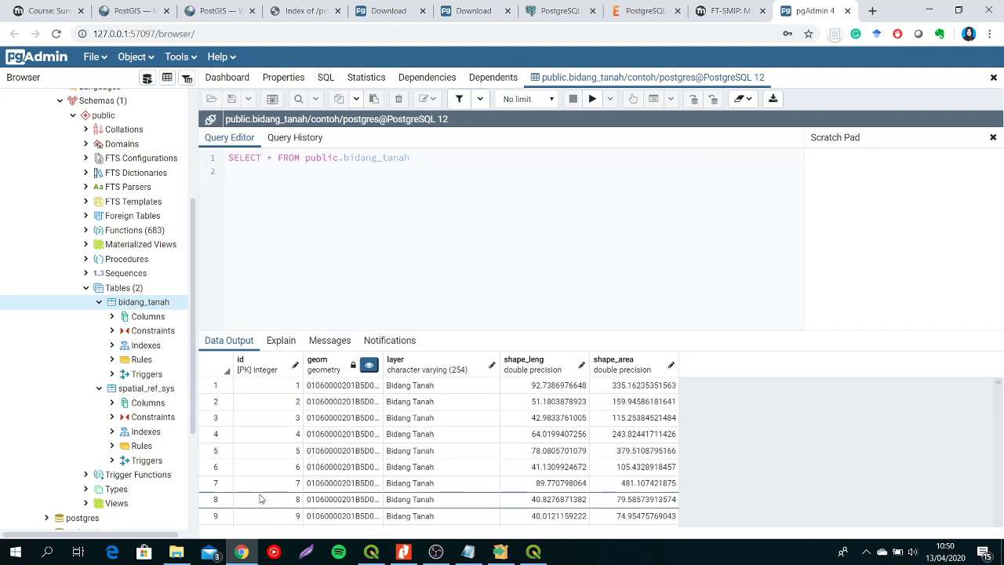
- Switch to QGIS, add bidang_tanah from DB Manager to the map canvas, and turn on editing for the layer
click(544, 555)
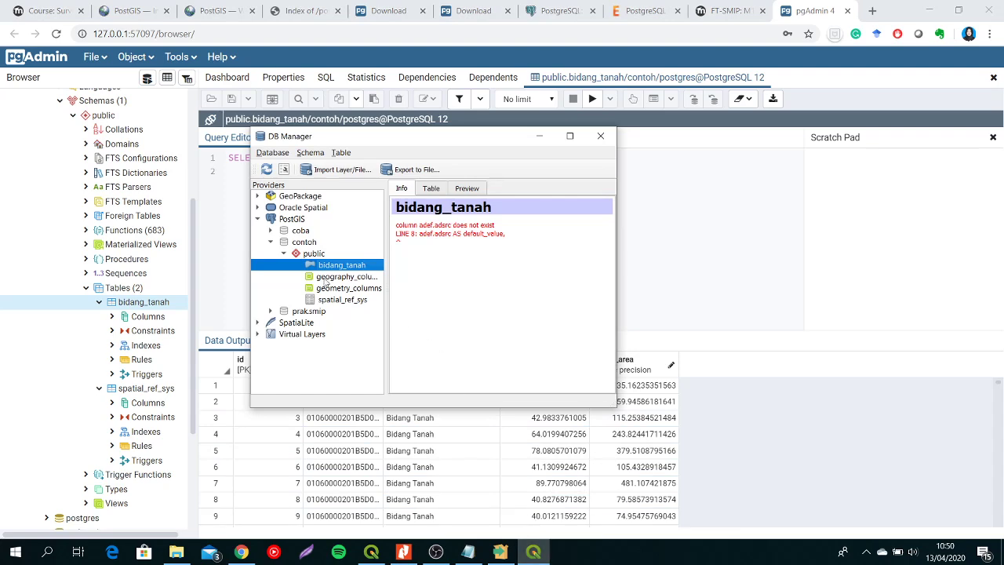
click(371, 551)
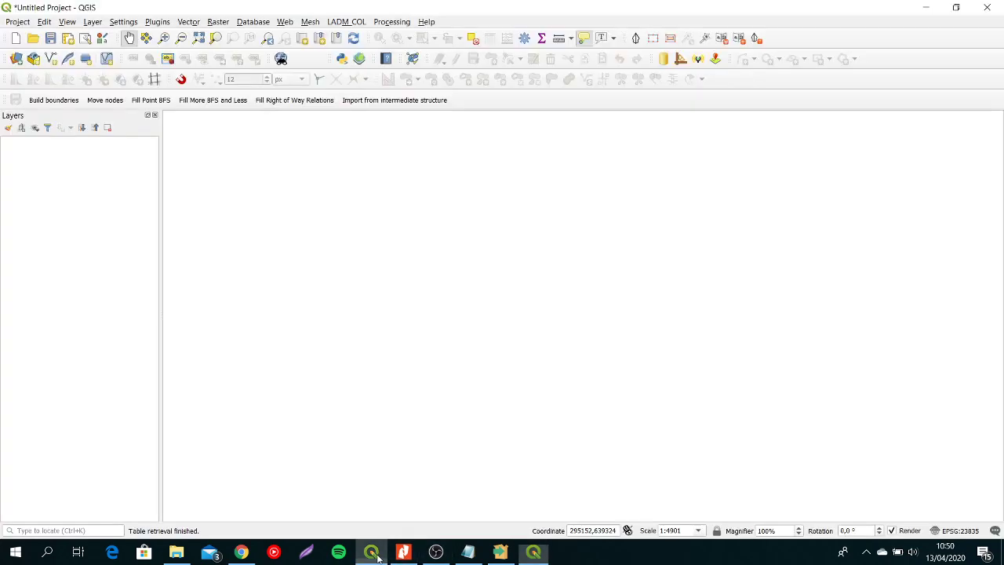
right_click(326, 265)
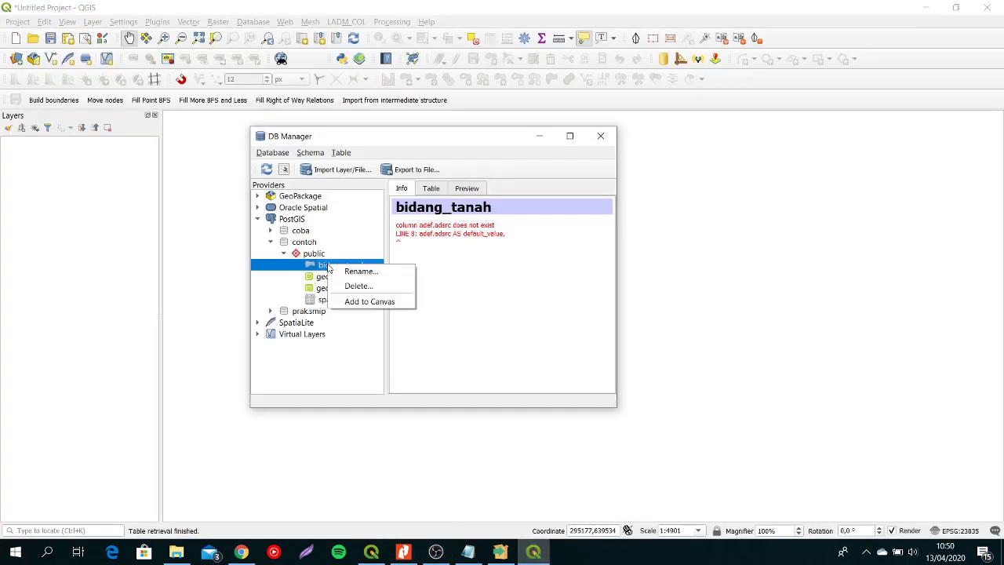
click(359, 302)
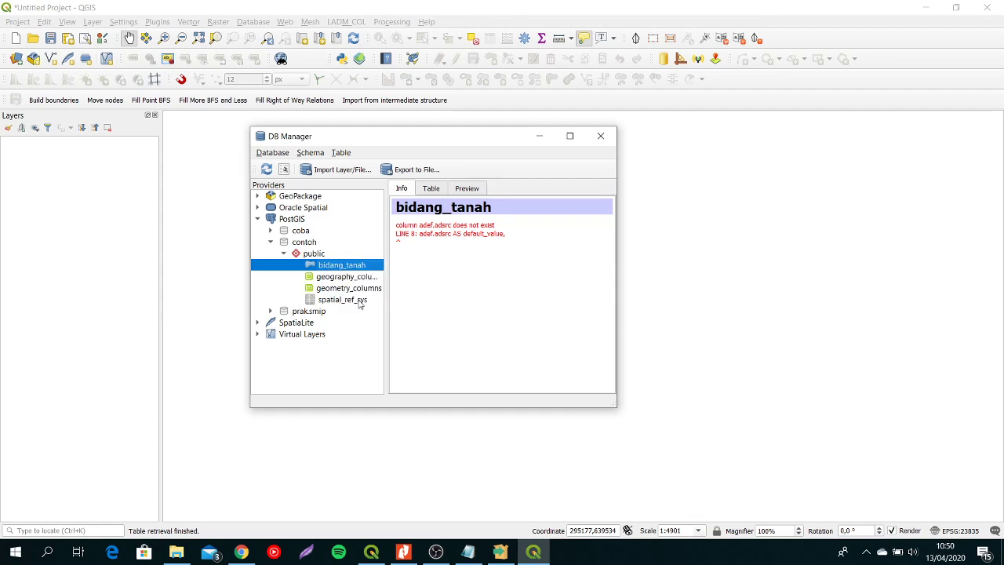
click(600, 139)
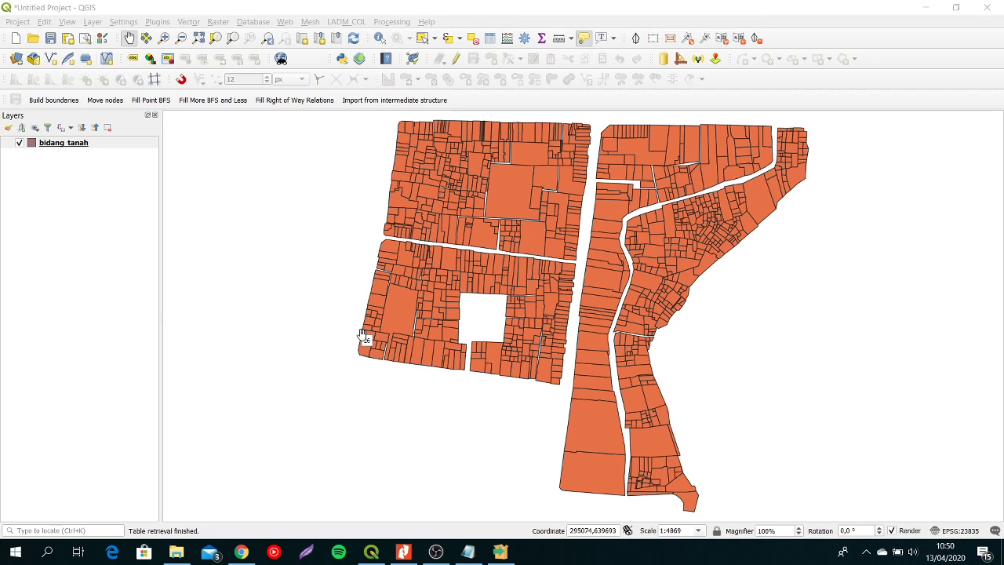
click(457, 61)
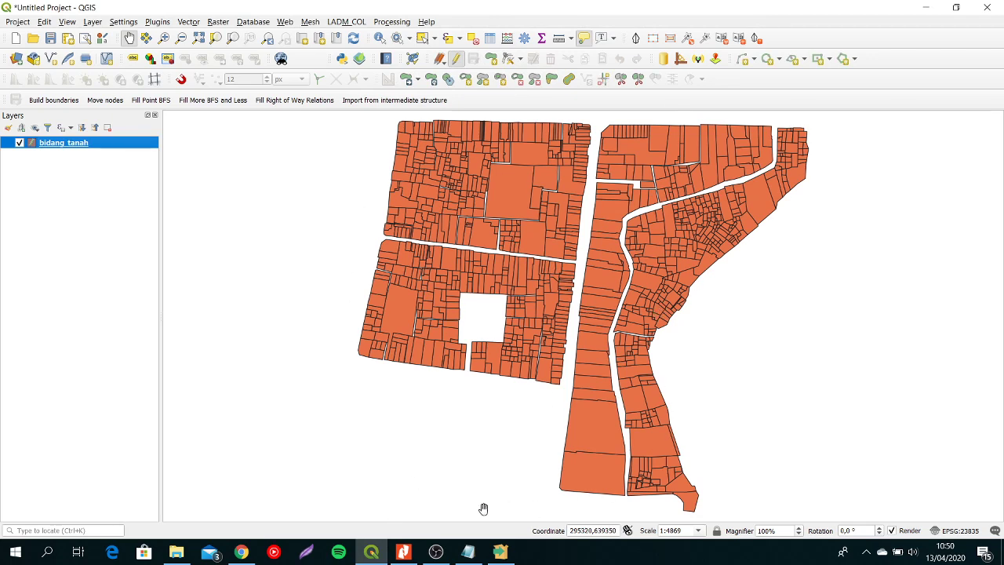
- Switch to the course page in Chrome and open the M10 - Bukti Kinerja Praktikum quiz
click(177, 551)
click(242, 551)
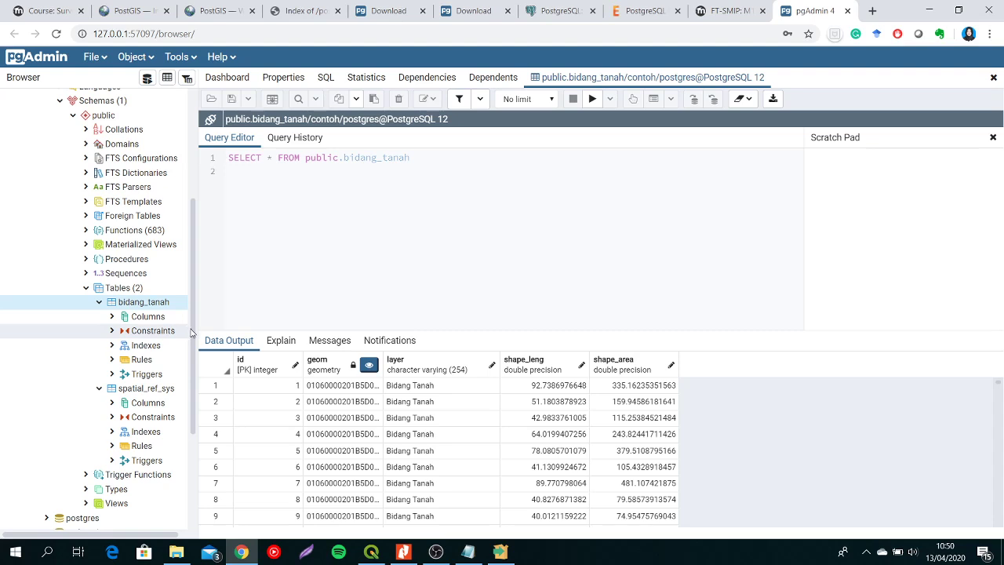
click(67, 9)
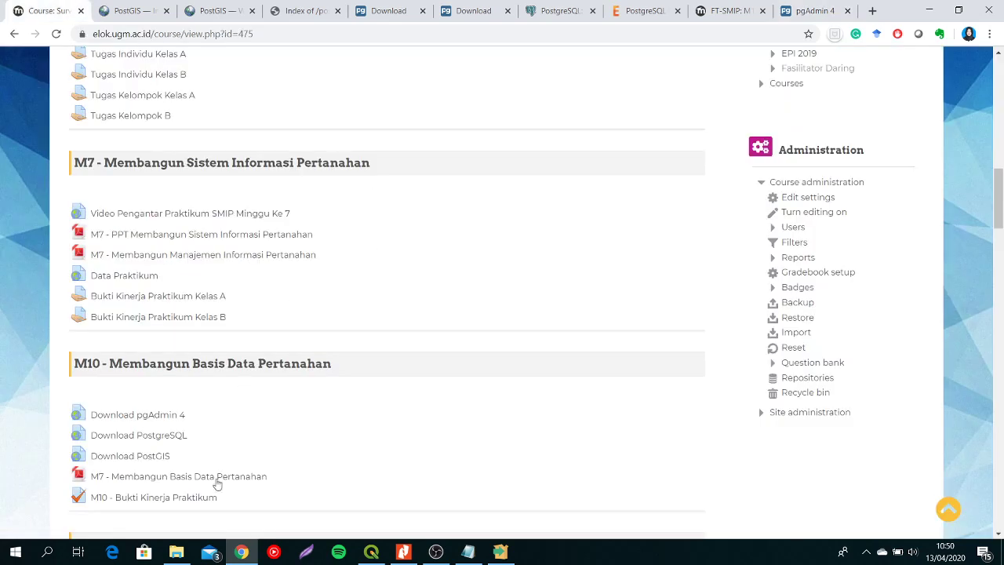
click(188, 497)
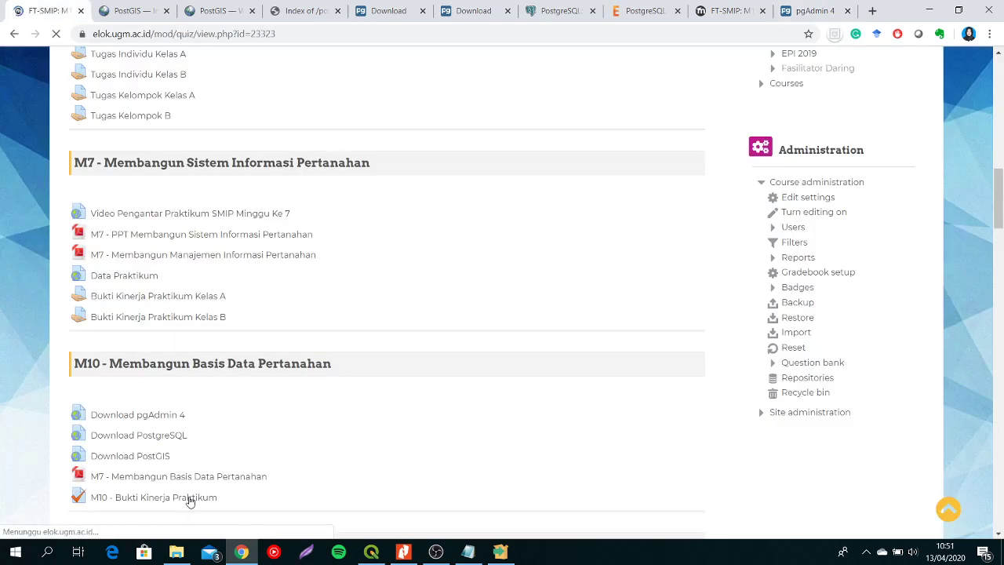